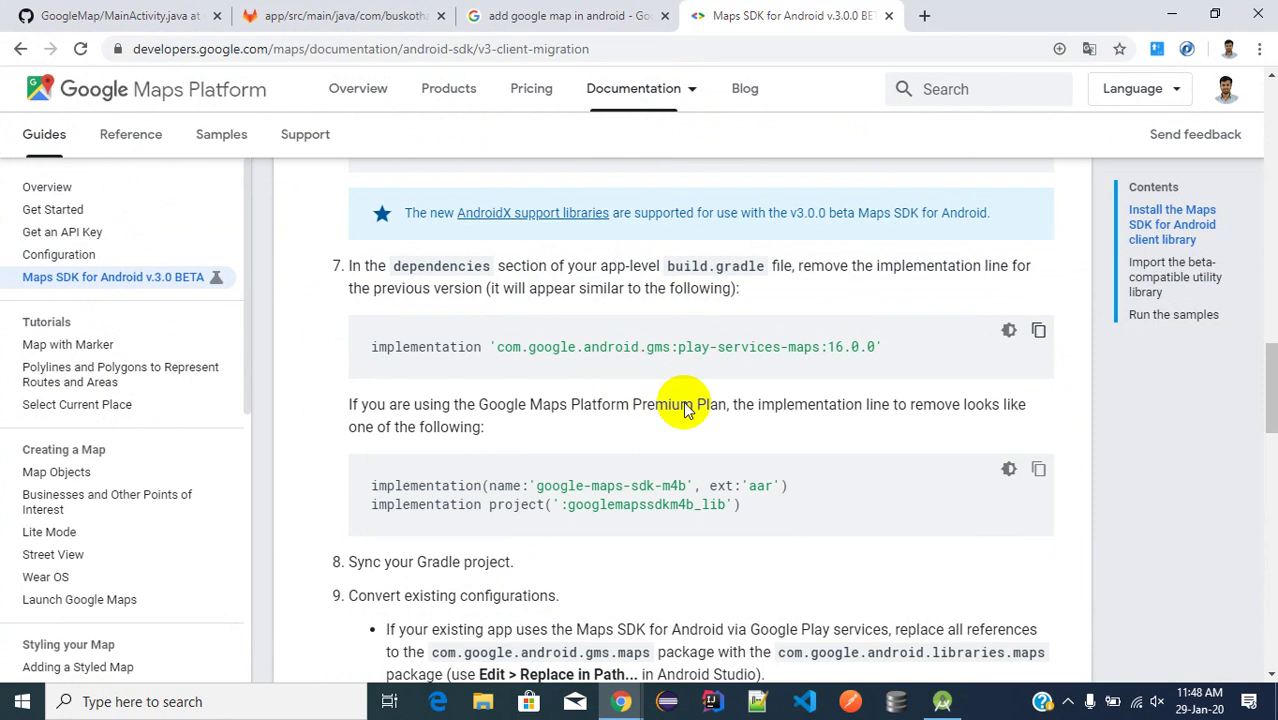
Open the Get Started guide for the Maps SDK for Android and examine its XML layout and maps activity Java code
scroll(685, 400, down, 11)
scroll(687, 403, up, 12)
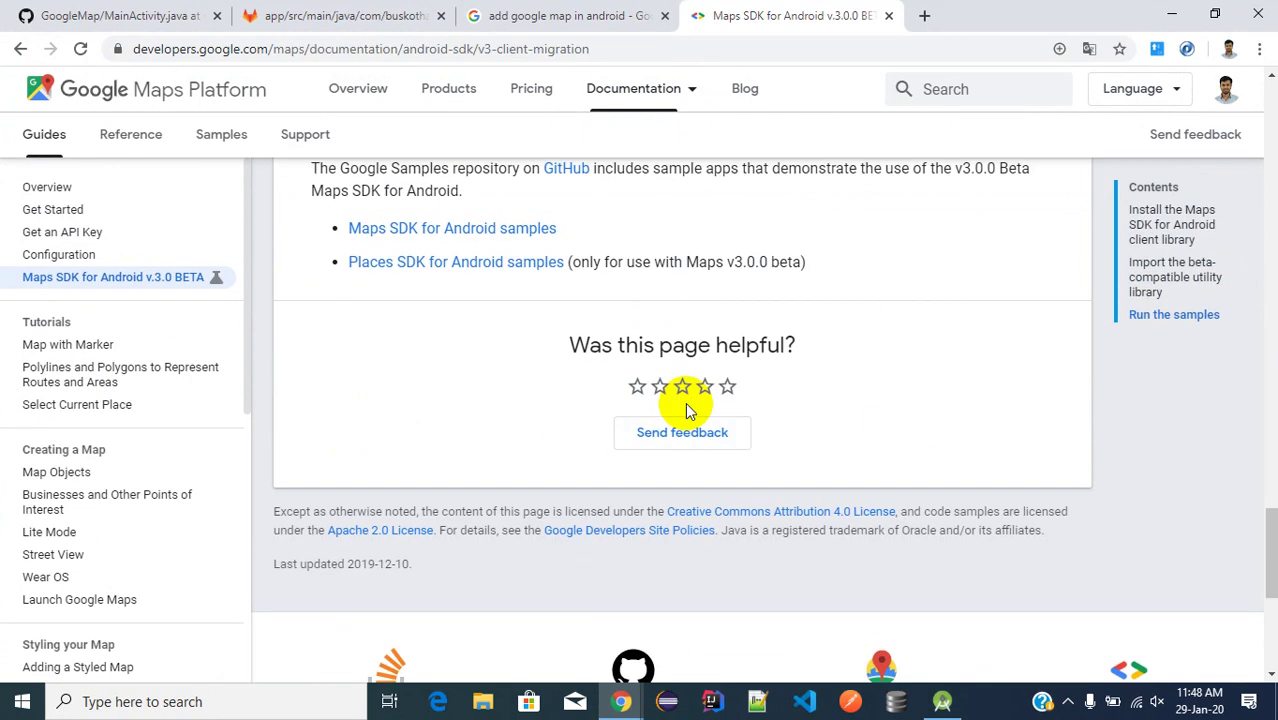
scroll(571, 394, up, 2)
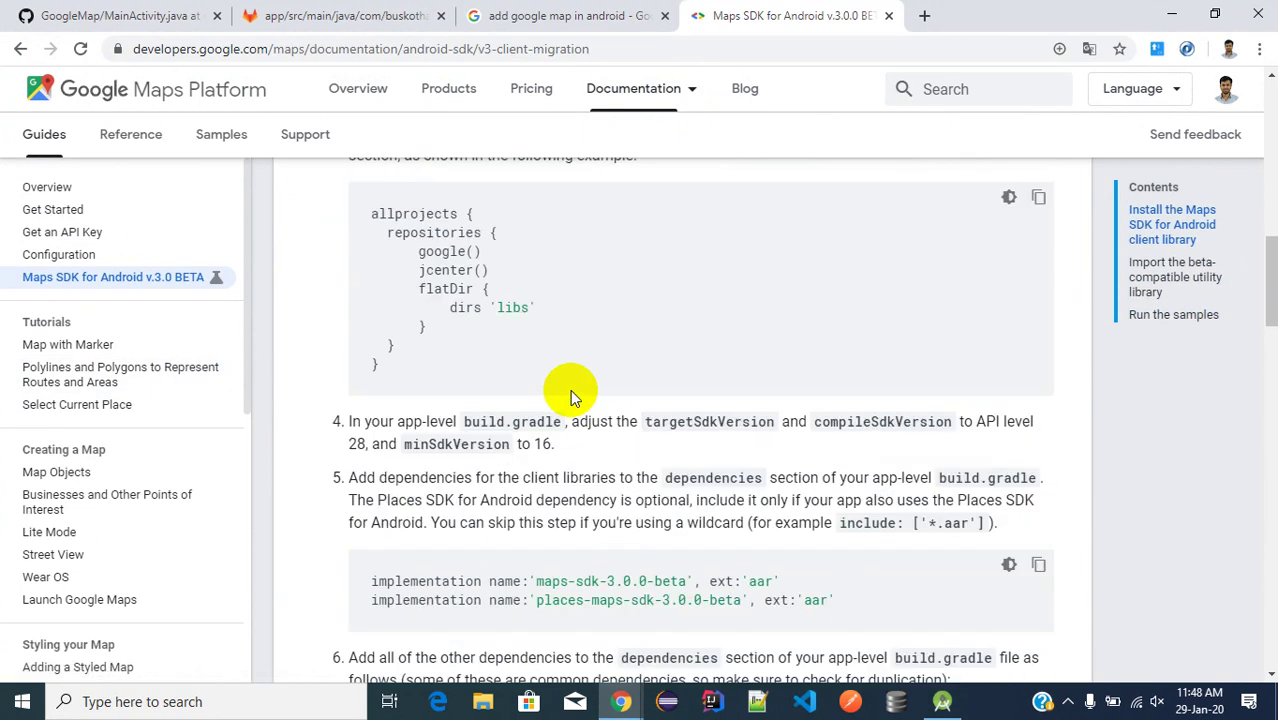
click(75, 210)
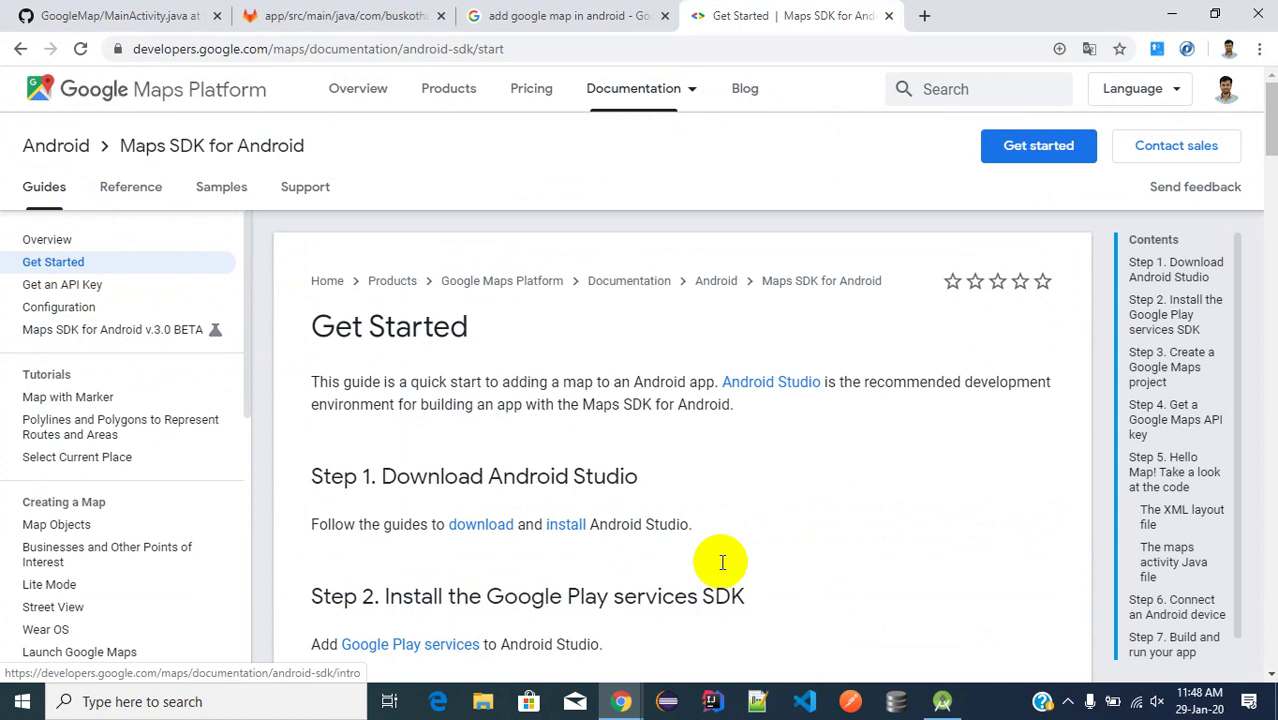
scroll(722, 559, down, 9)
scroll(756, 499, down, 11)
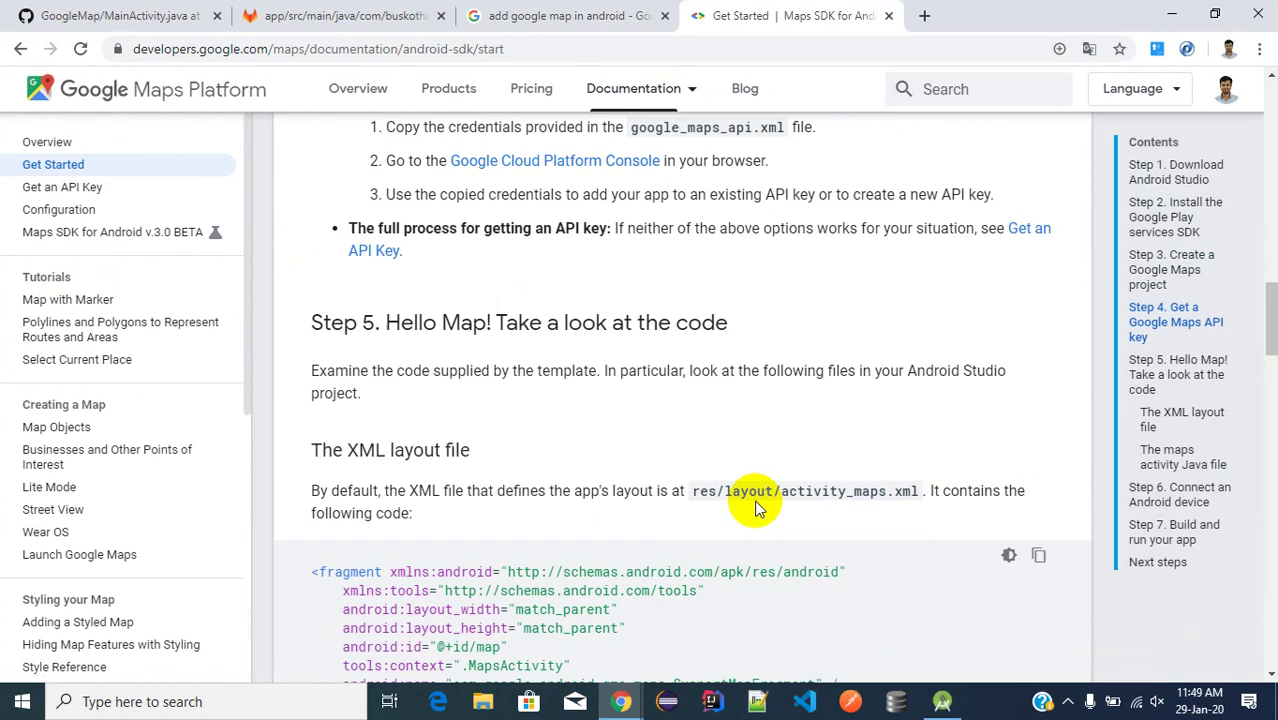
scroll(793, 471, up, 4)
drag(866, 505, 310, 388)
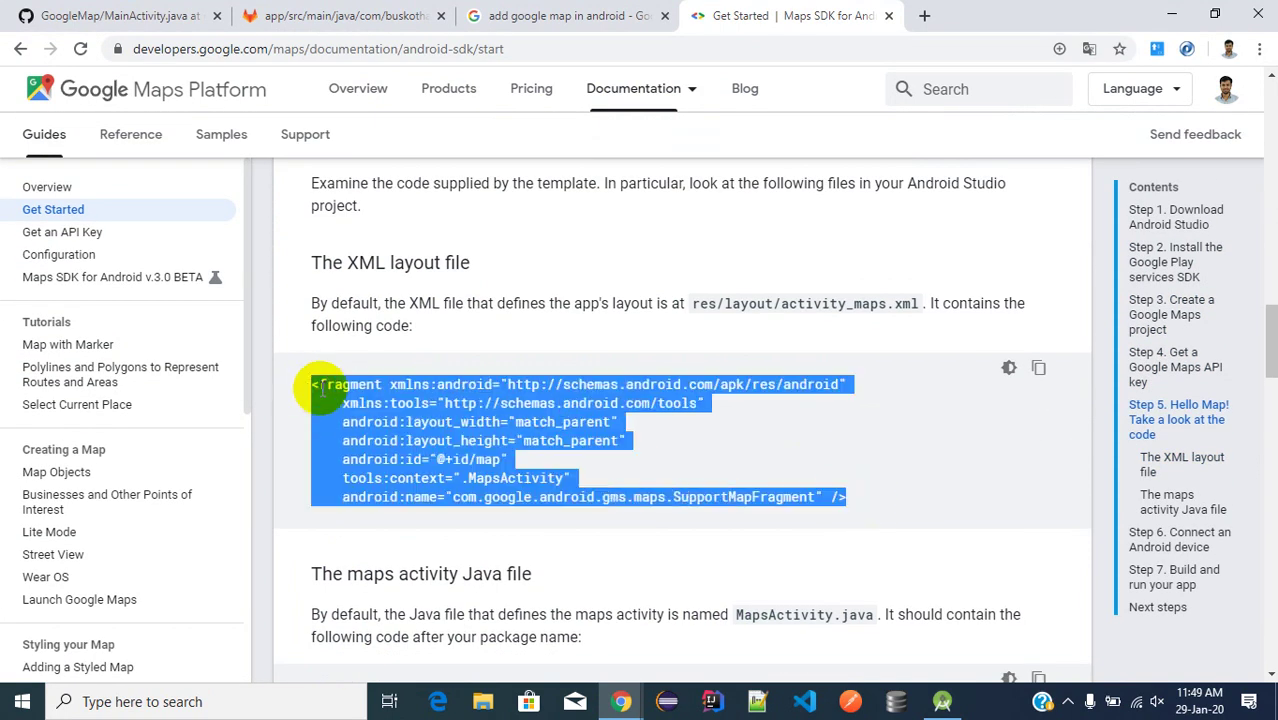
scroll(666, 440, down, 5)
scroll(669, 441, down, 2)
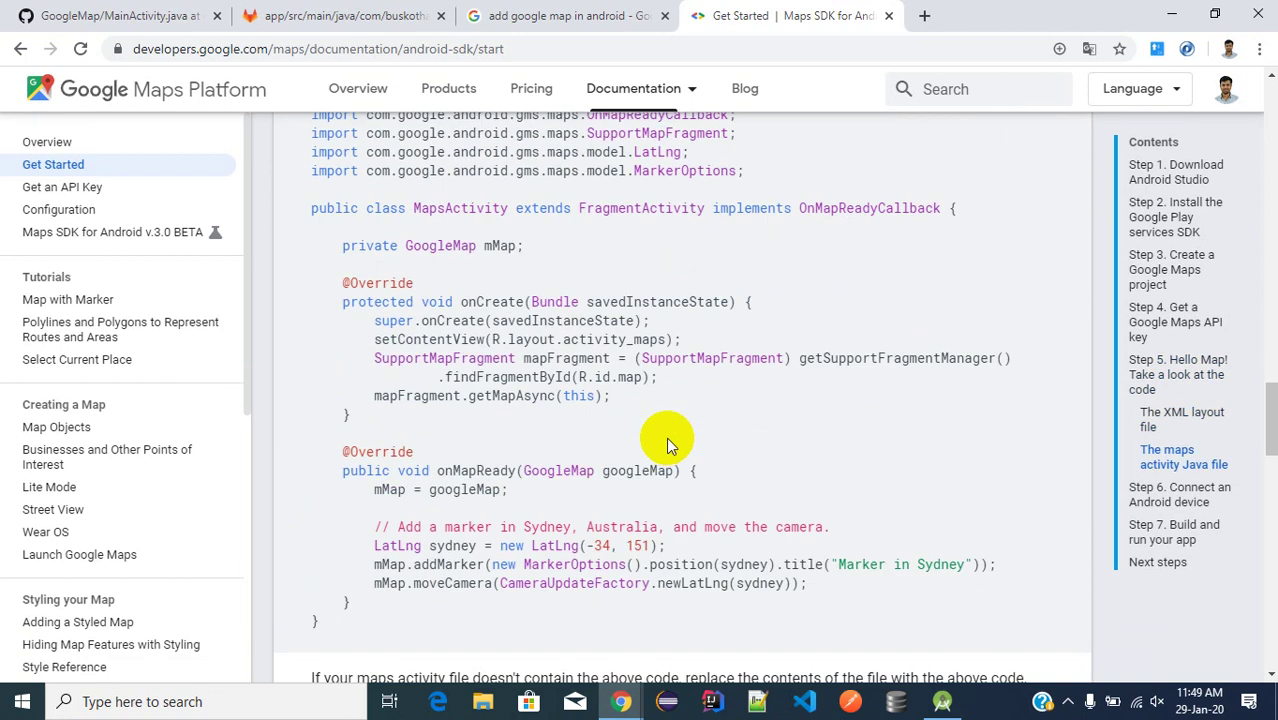
scroll(666, 437, down, 2)
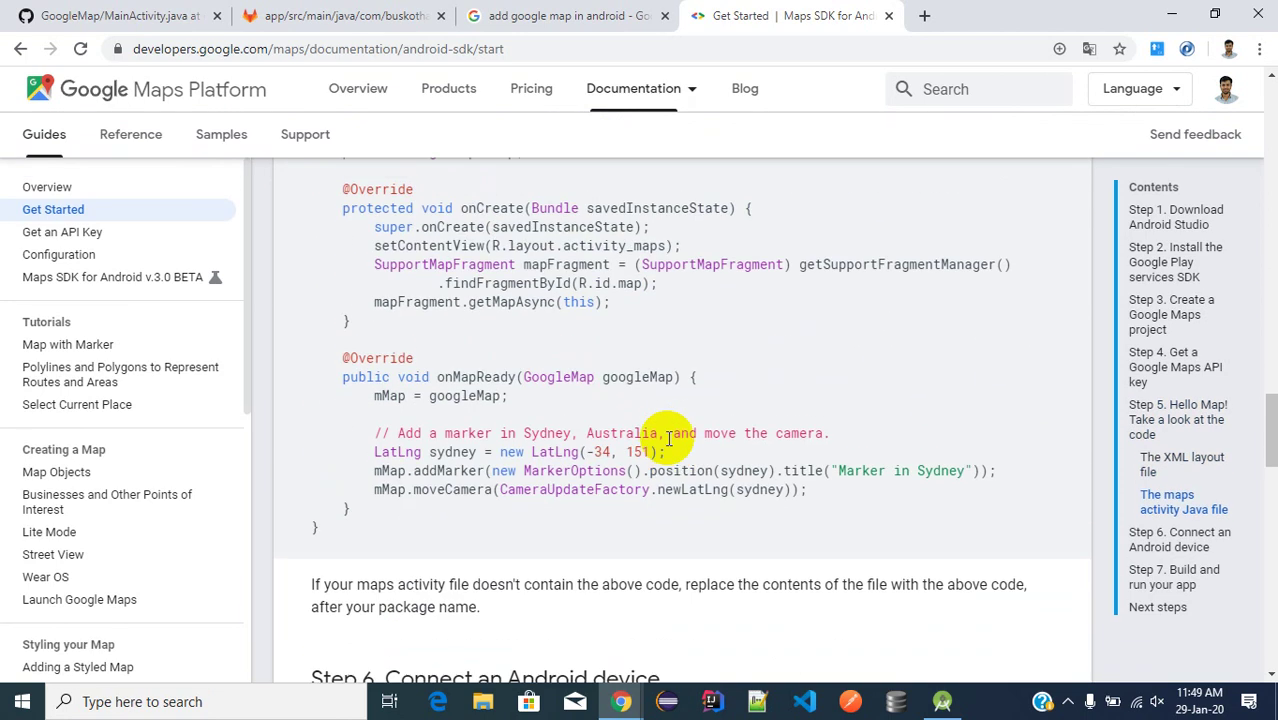
scroll(669, 437, up, 2)
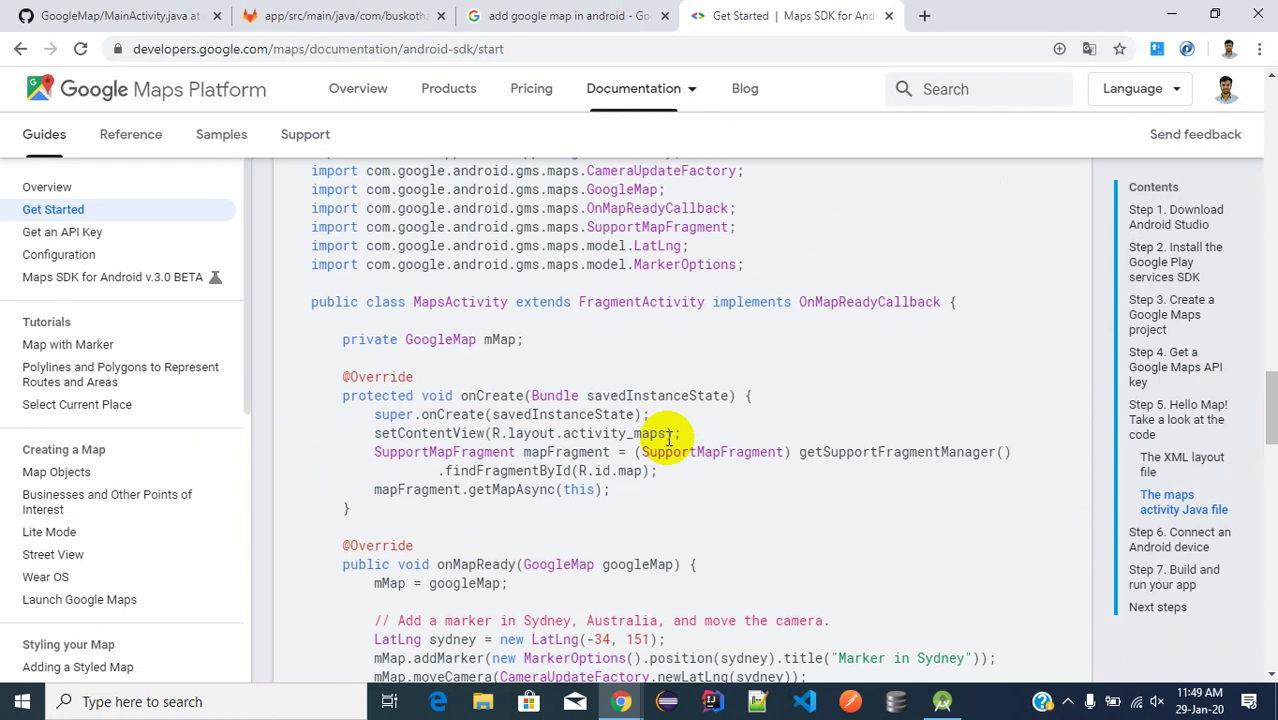
Open the Get an API Key guide, read how to get the key, and open the linked Google Cloud Platform Console separately
click(94, 240)
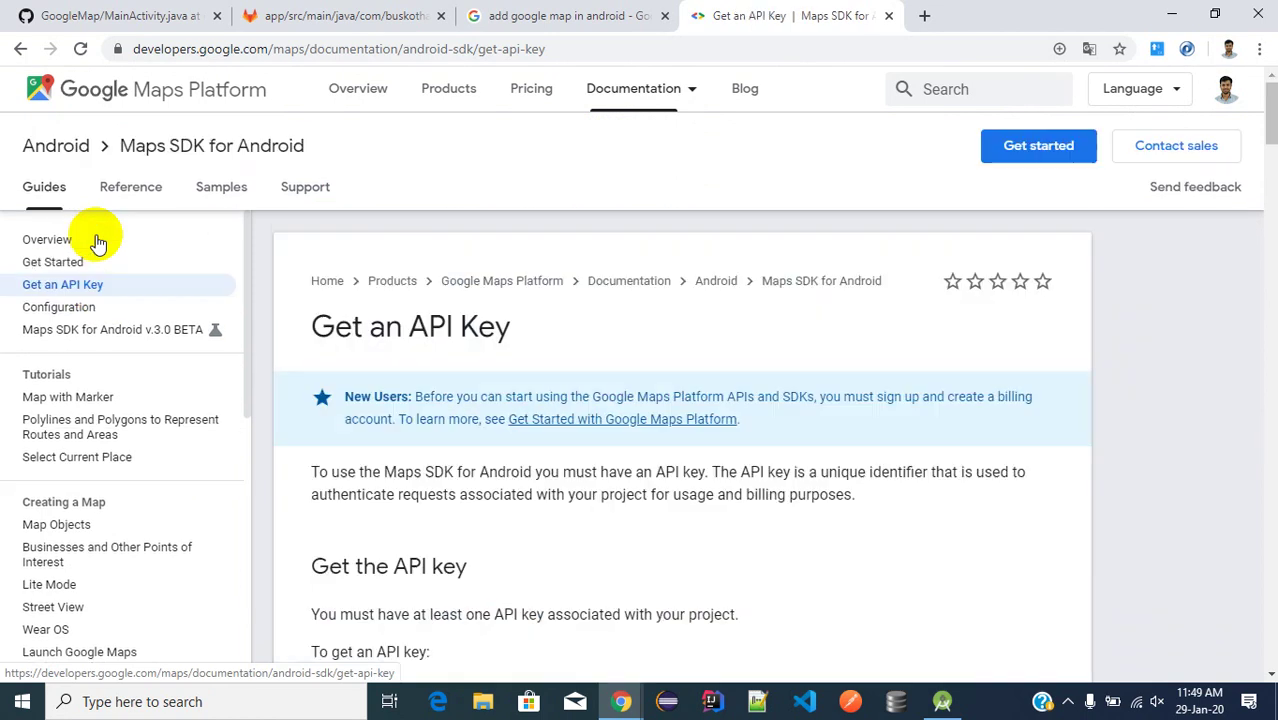
scroll(670, 397, down, 7)
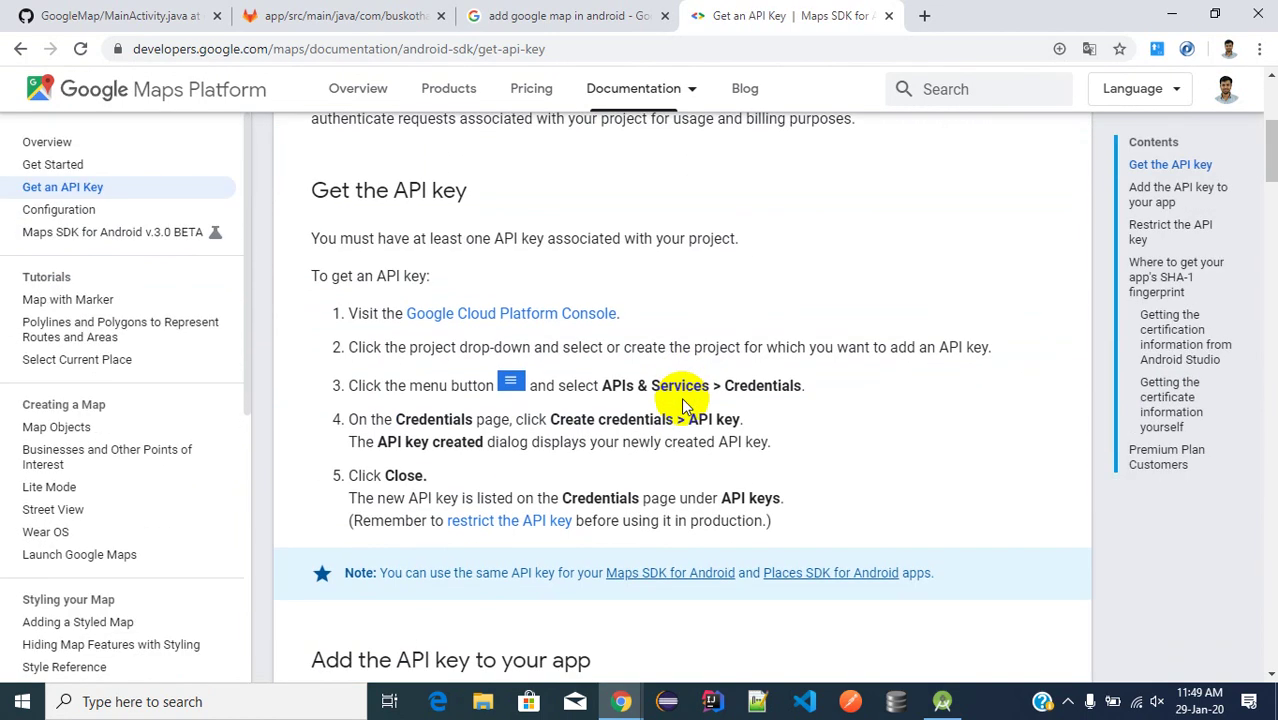
scroll(681, 397, up, 4)
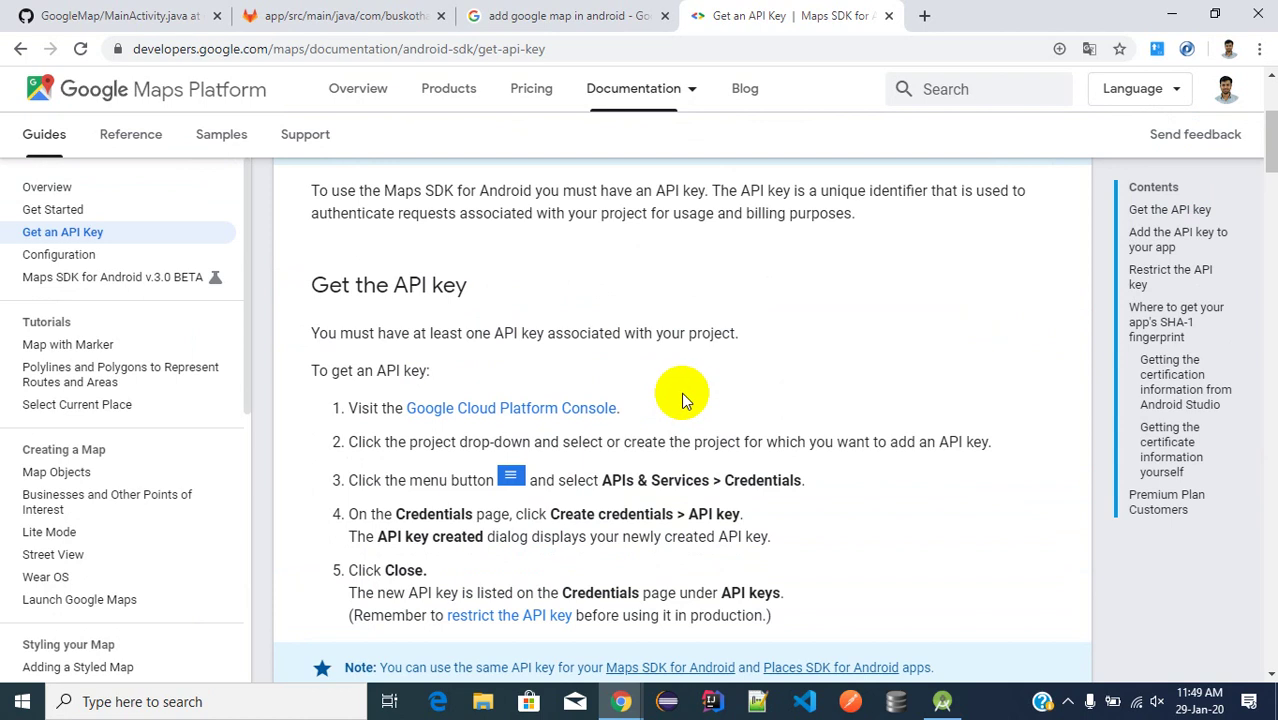
scroll(615, 318, up, 1)
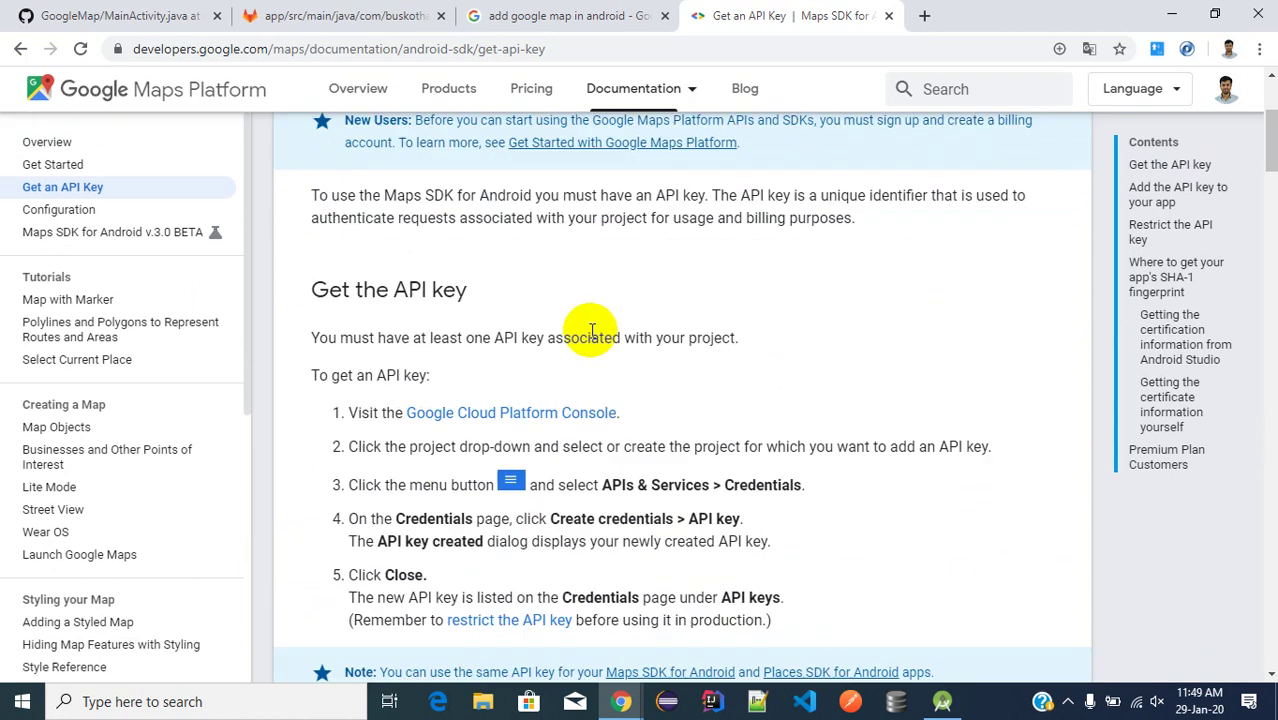
scroll(522, 400, up, 3)
scroll(510, 393, down, 2)
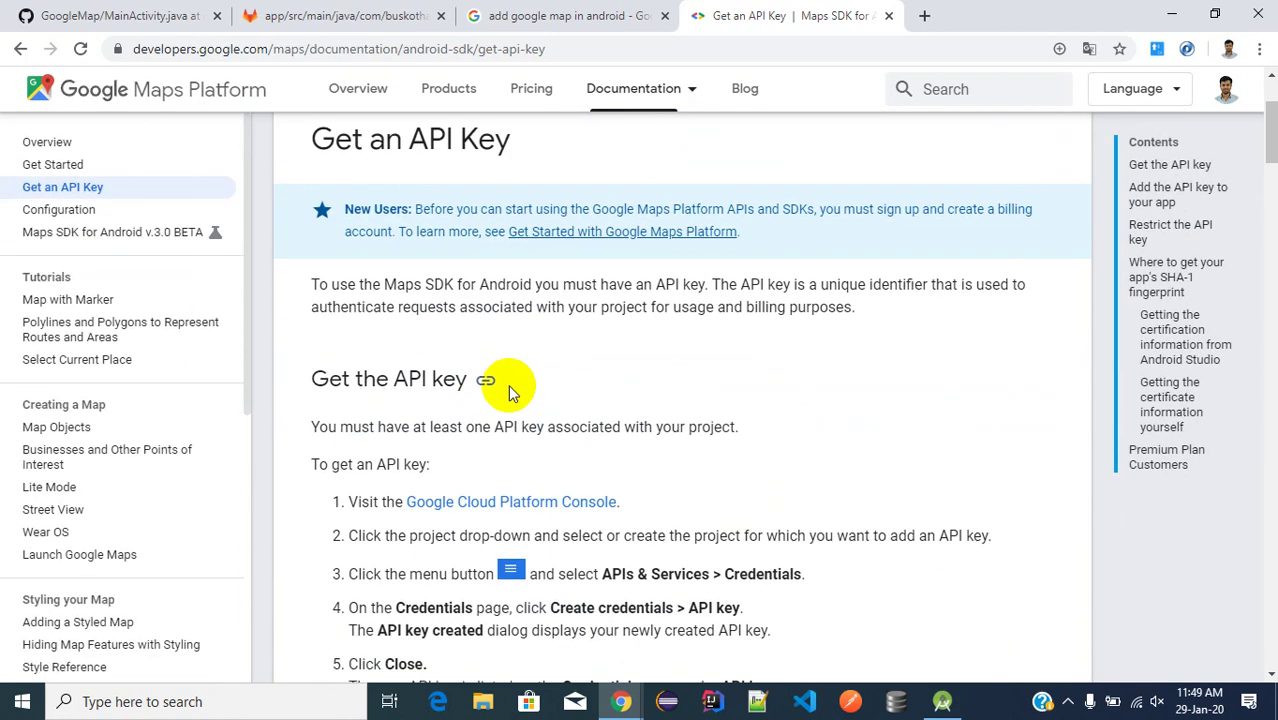
scroll(655, 382, down, 1)
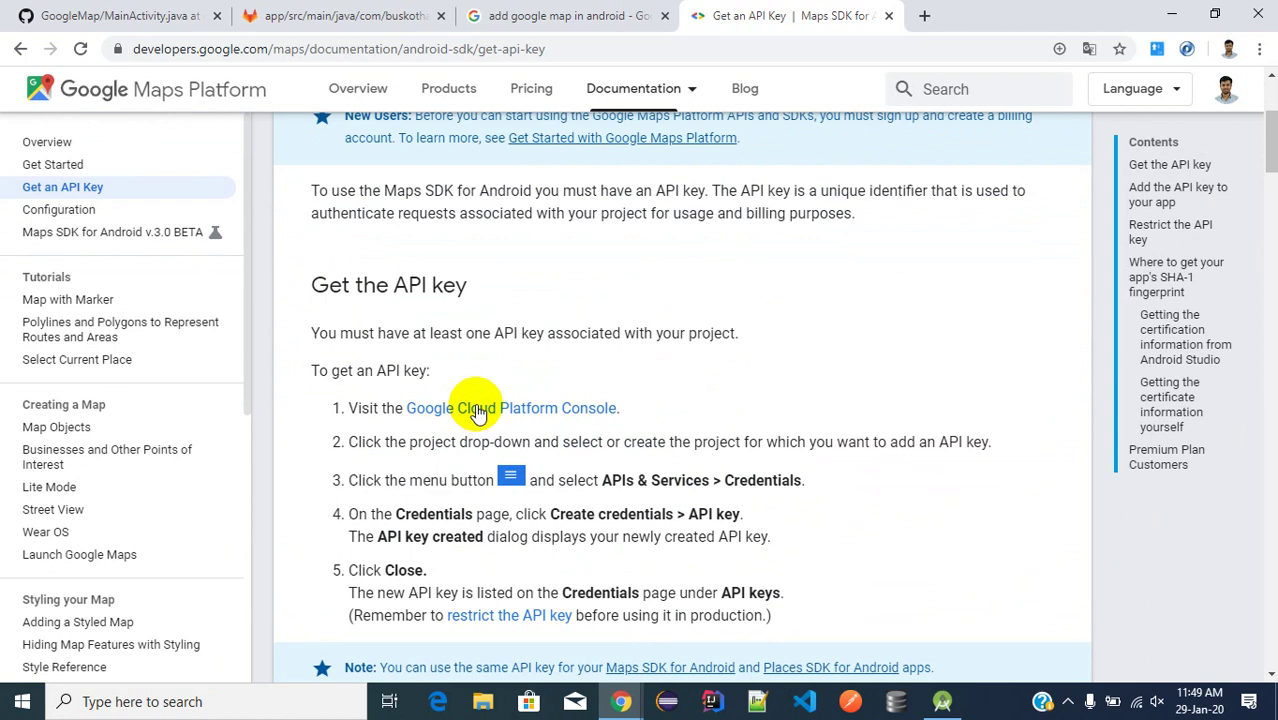
middle_click(567, 415)
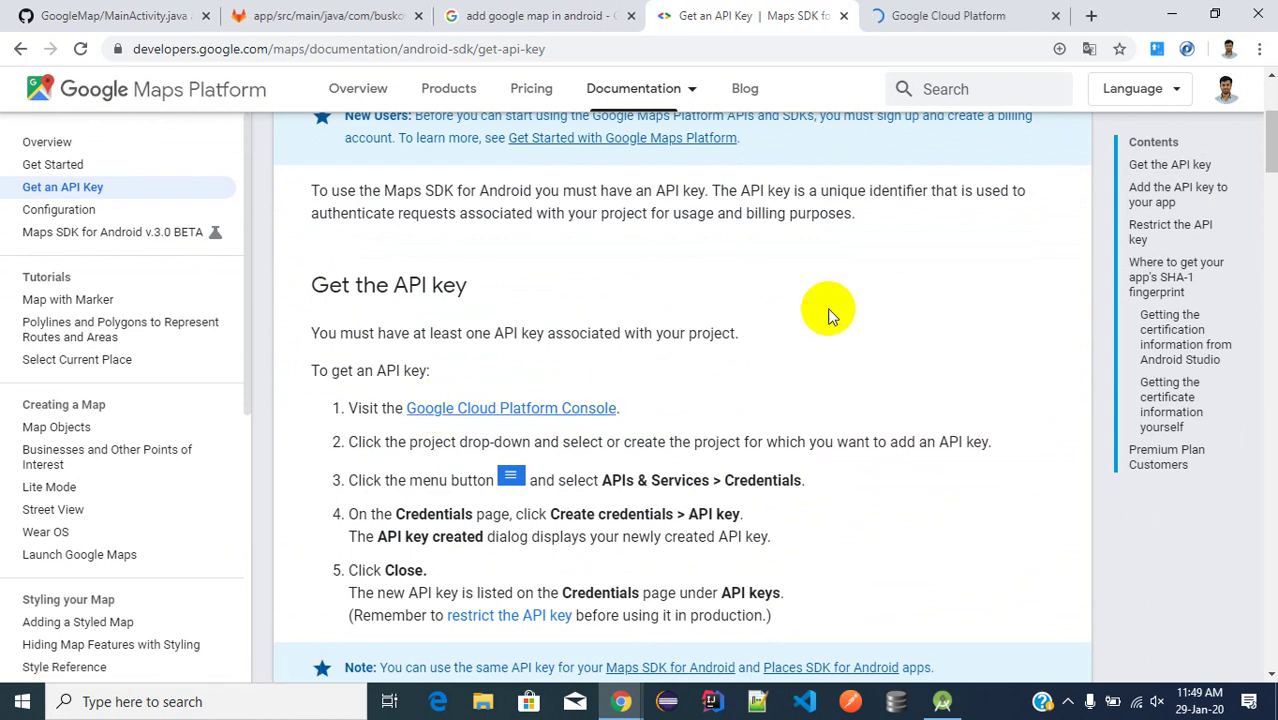
Review the guide's console navigation instructions and go to the Credentials page of APIs & Services in the Google Cloud Platform Console
scroll(830, 374, down, 2)
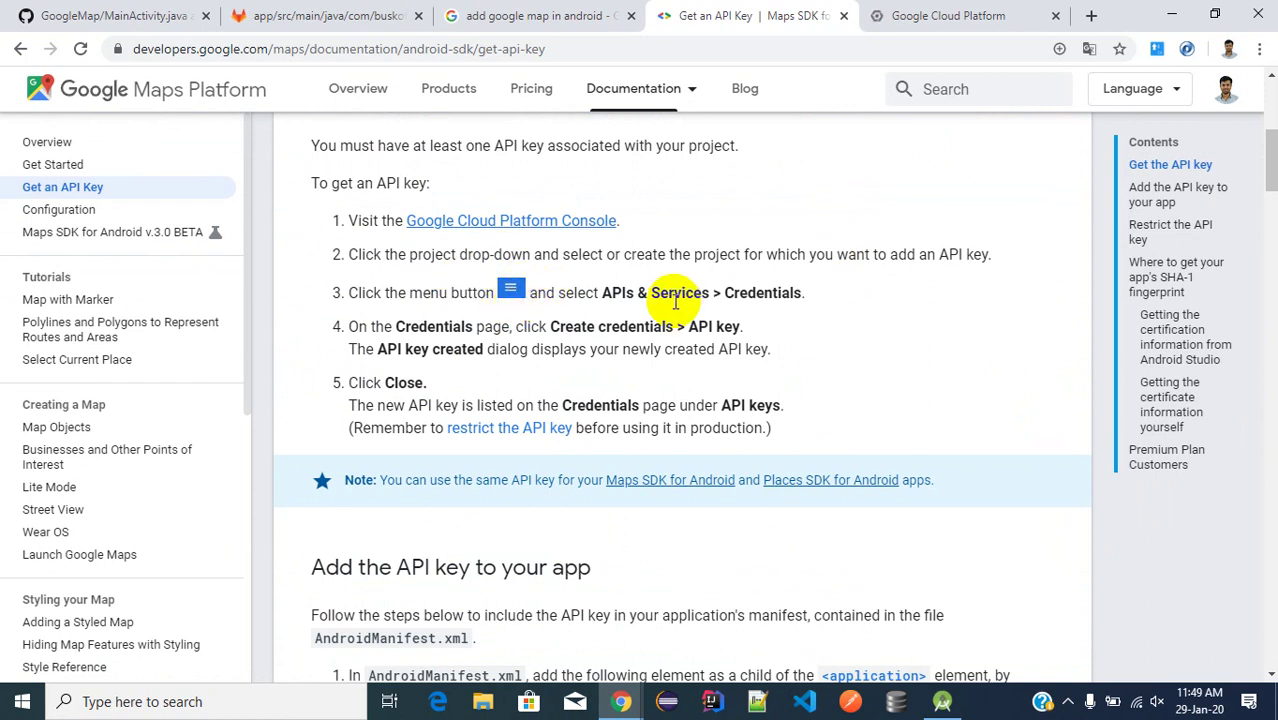
drag(603, 293, 706, 293)
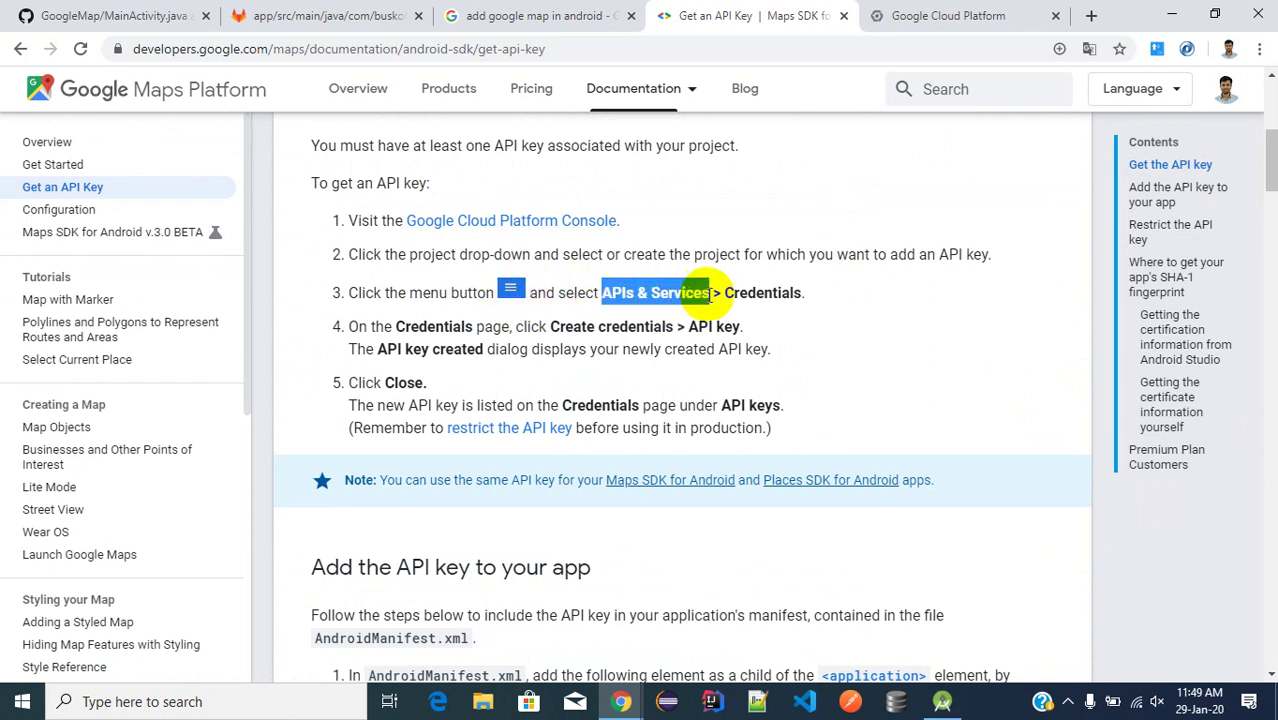
click(790, 293)
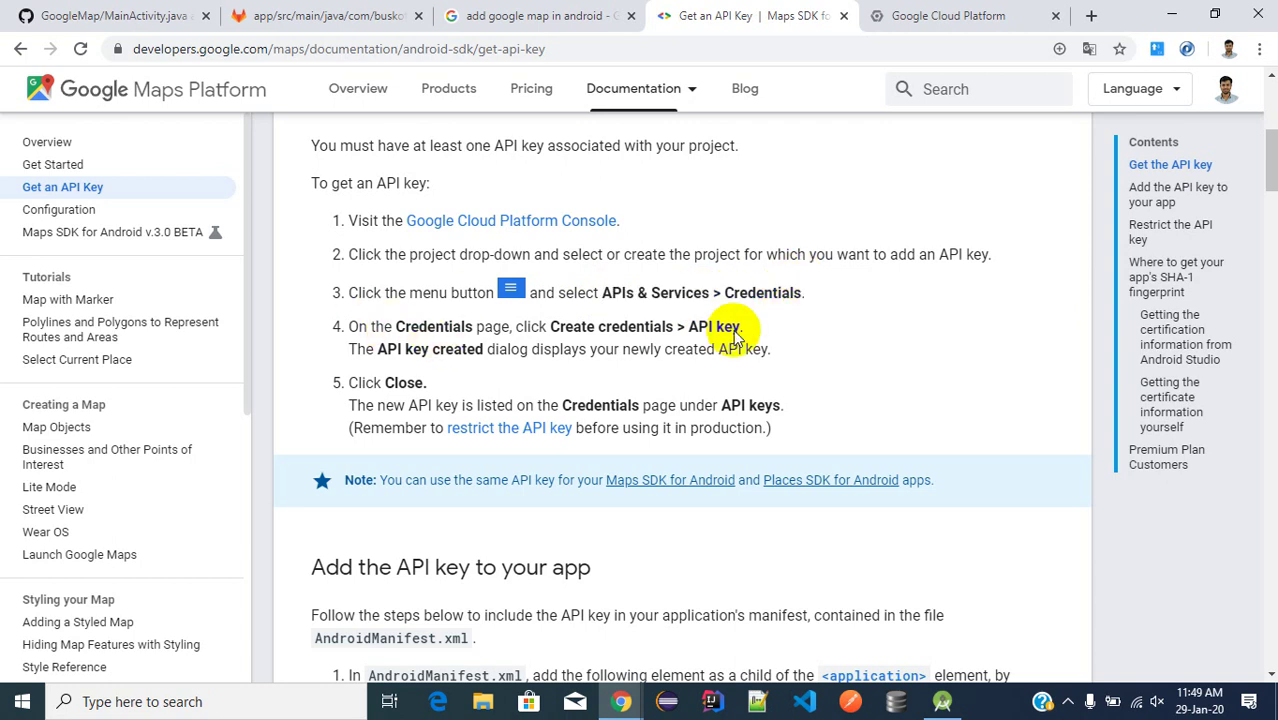
click(950, 15)
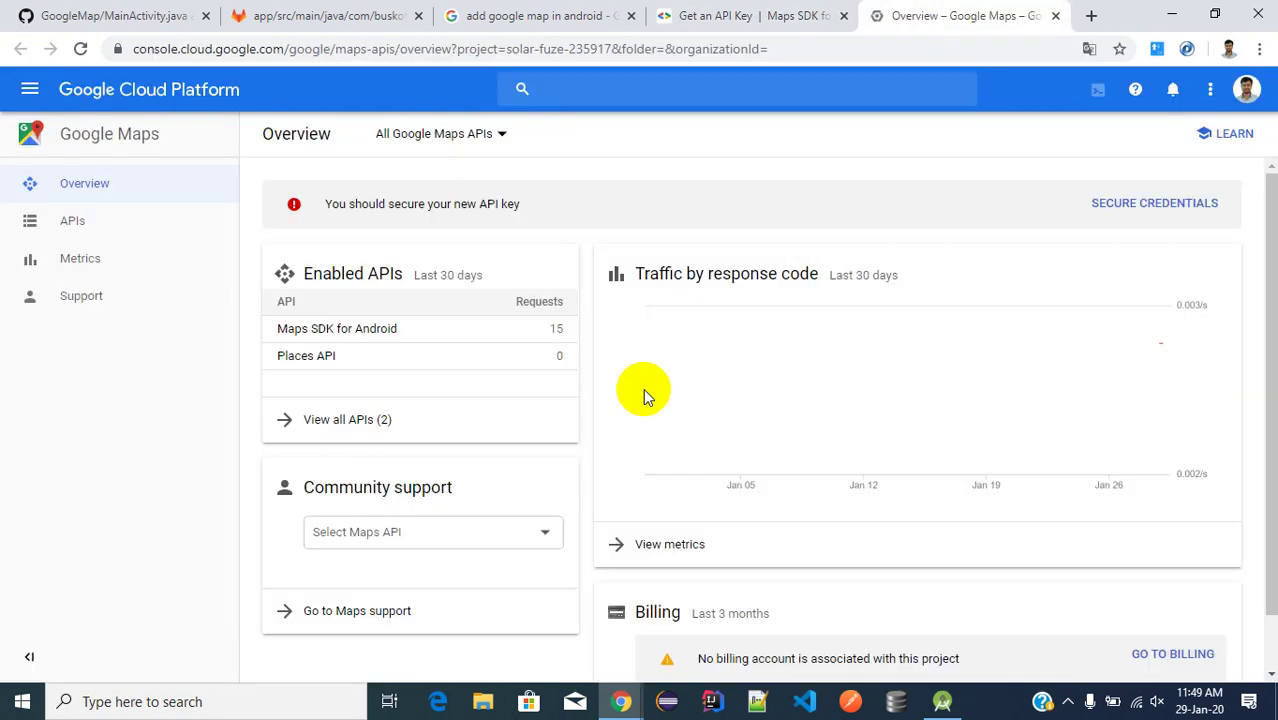
click(27, 90)
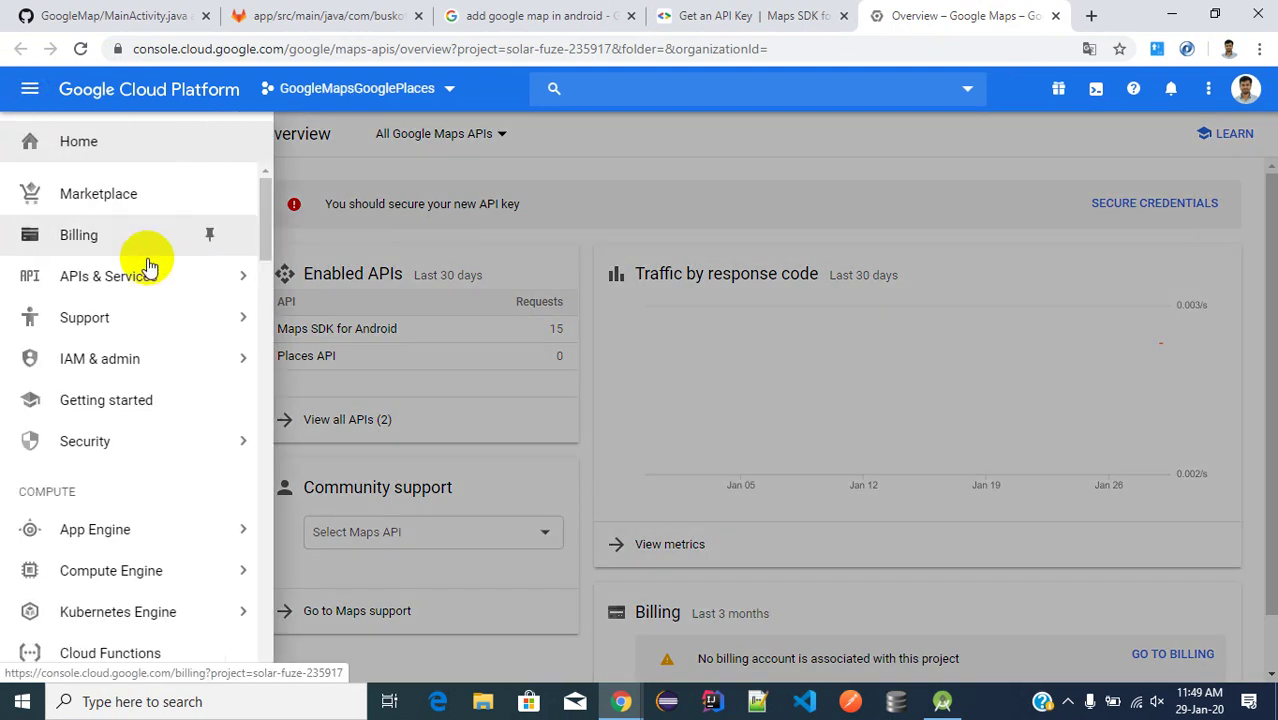
mouse_move(162, 285)
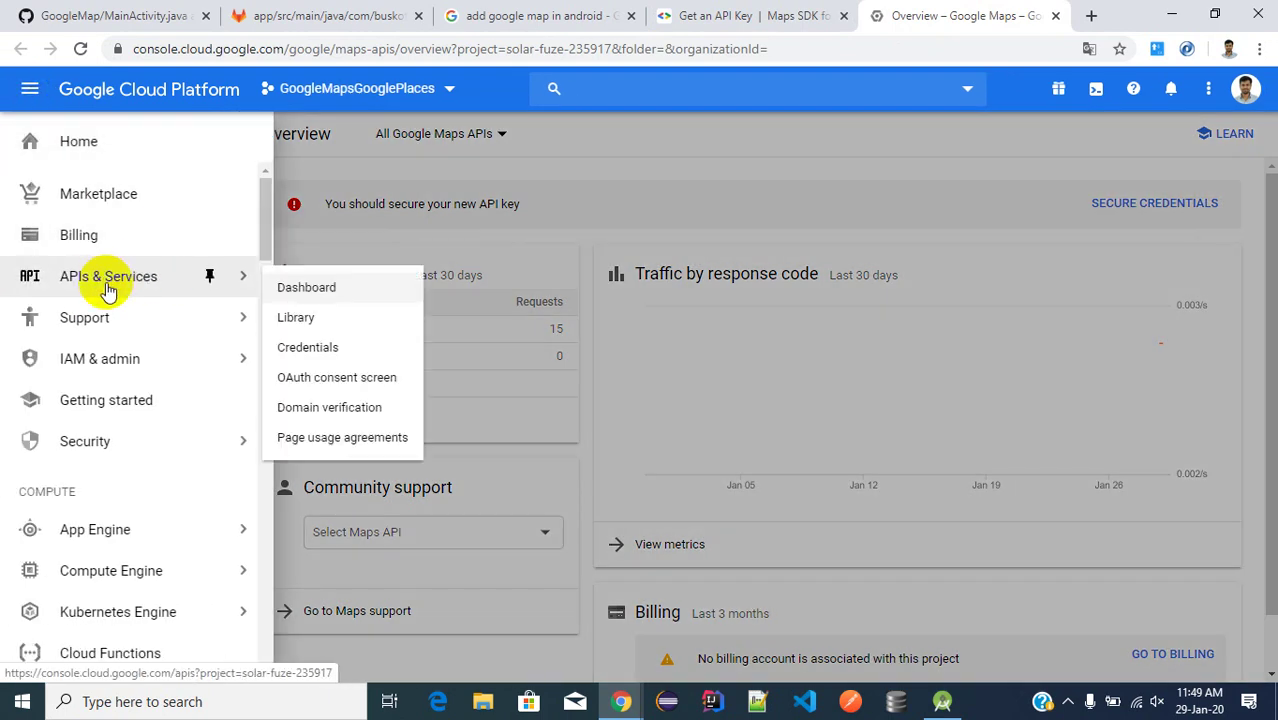
click(318, 349)
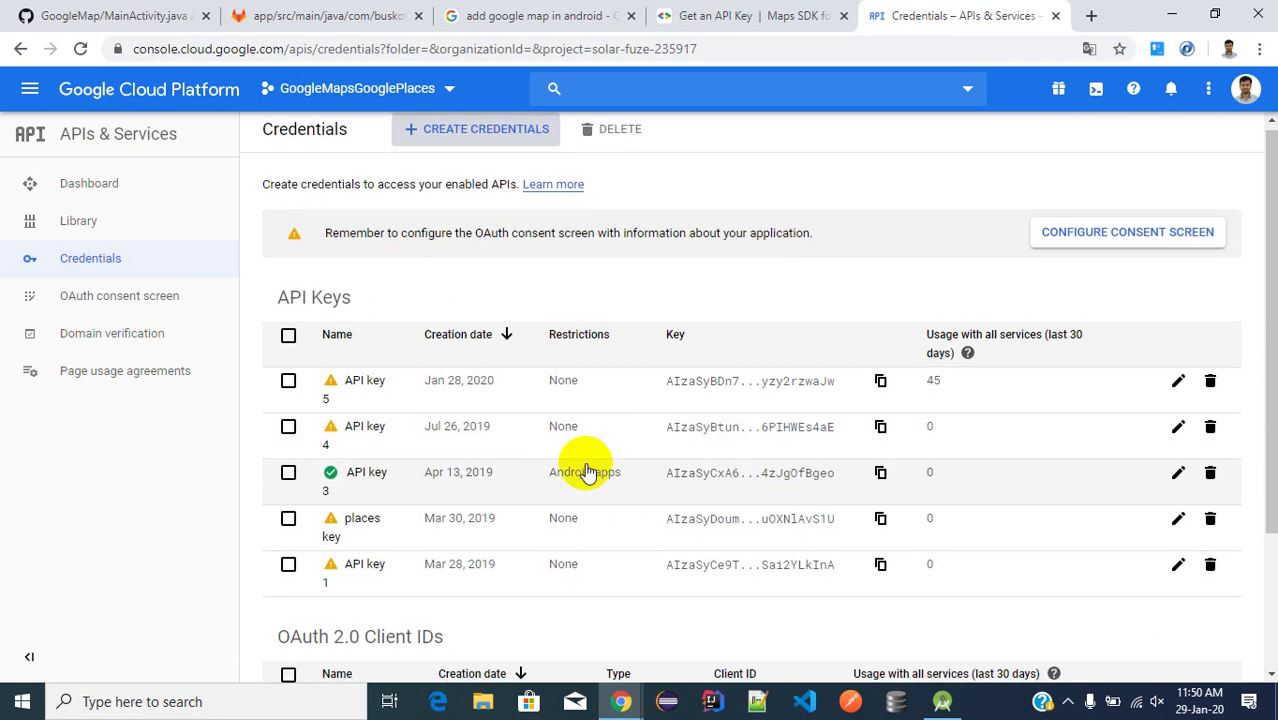
Create a new API key in the GoogleMapsGooglePlaces project and open its restriction settings
scroll(585, 445, down, 1)
scroll(1000, 200, up, 1)
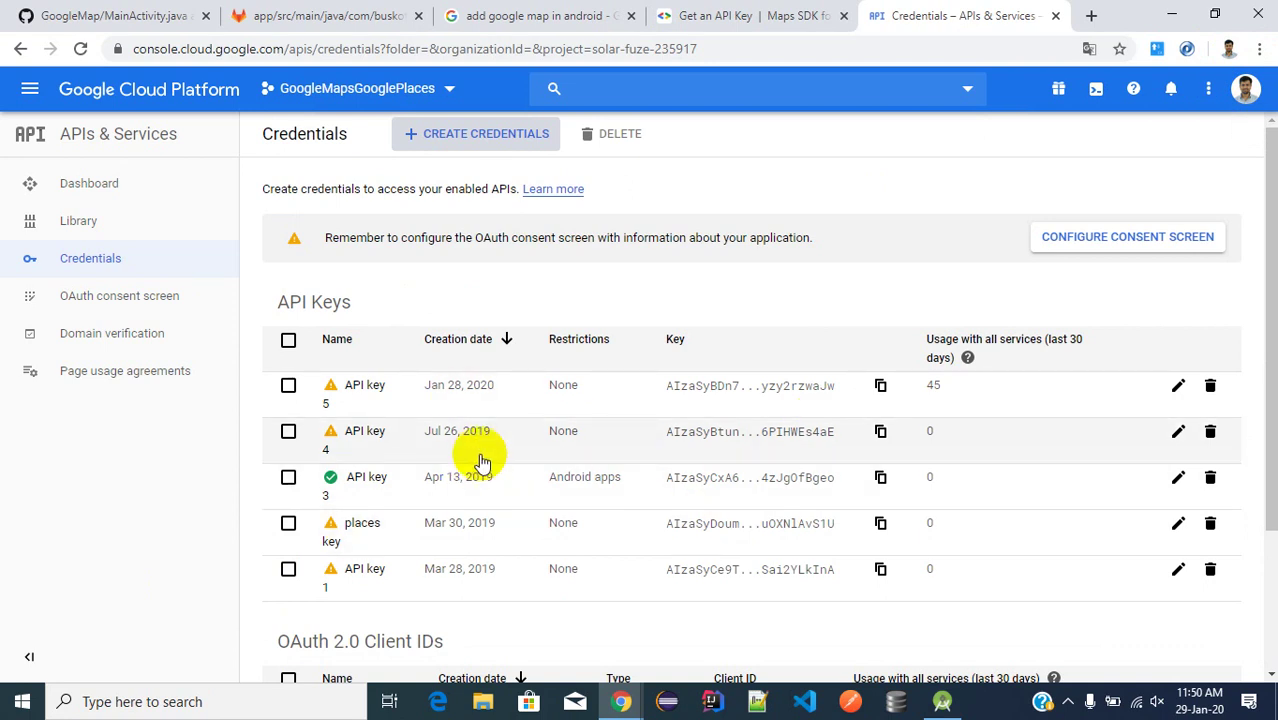
click(510, 136)
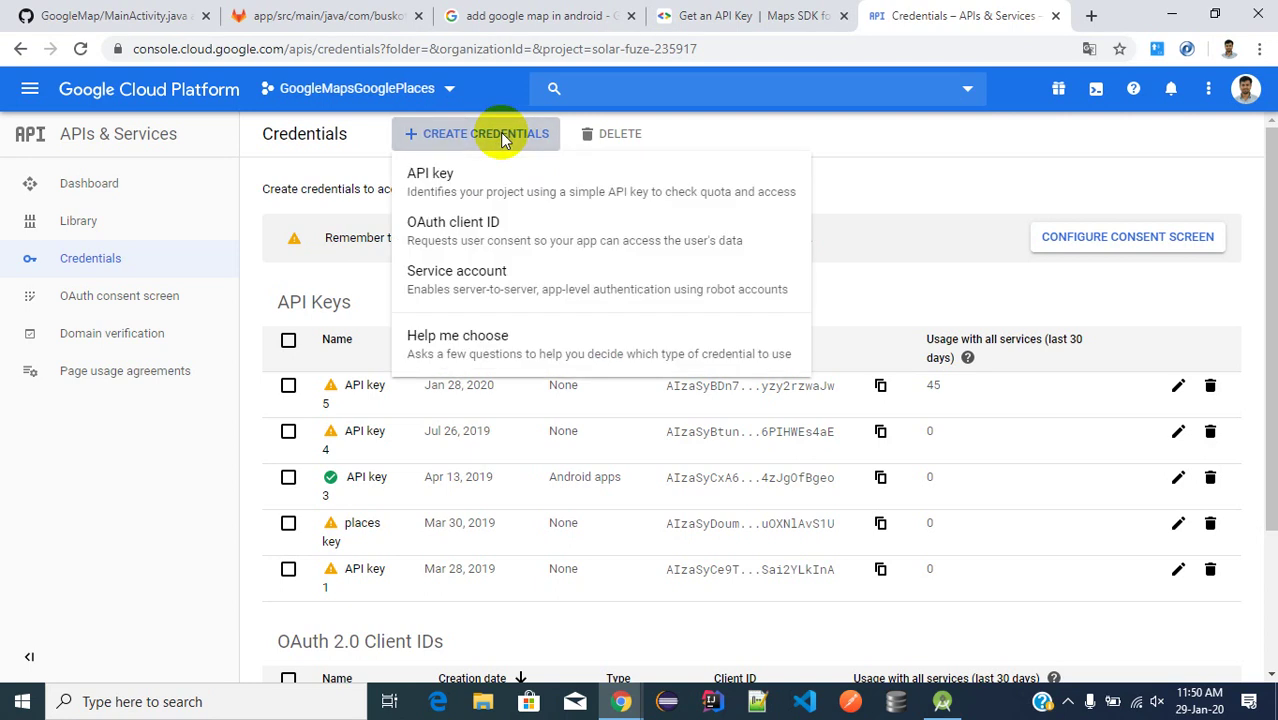
click(466, 185)
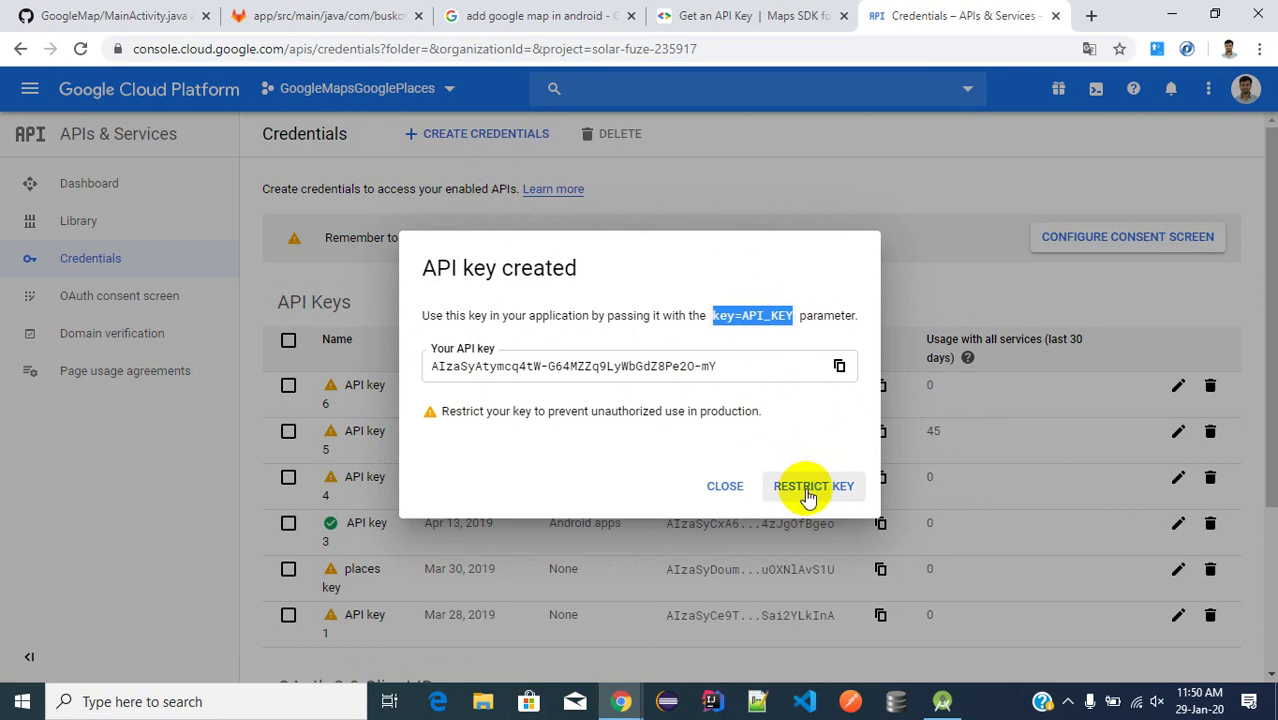
click(793, 367)
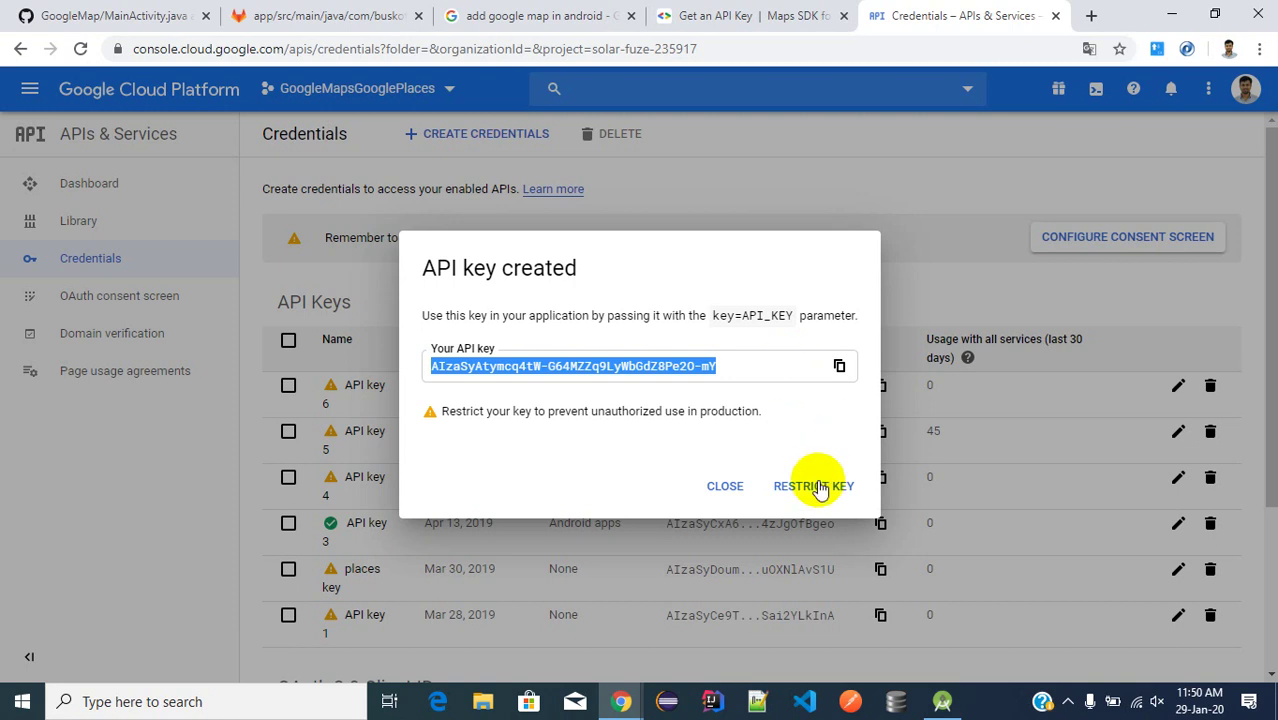
click(756, 362)
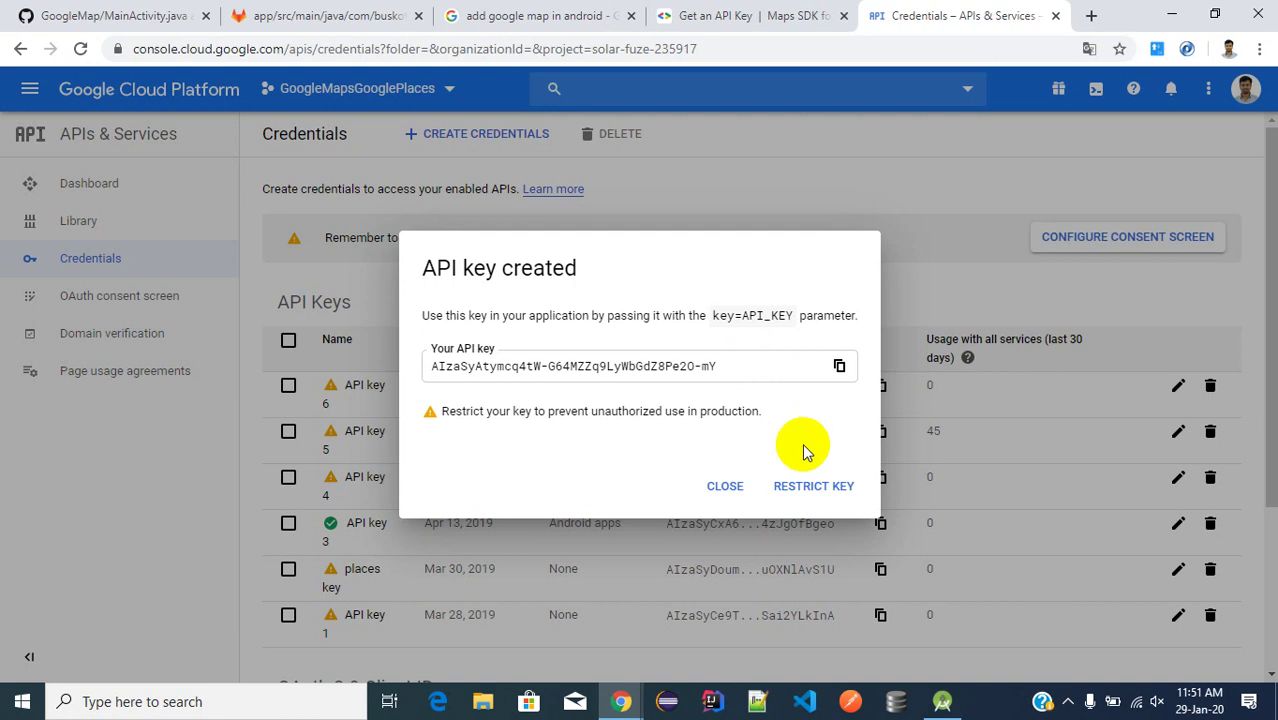
click(827, 494)
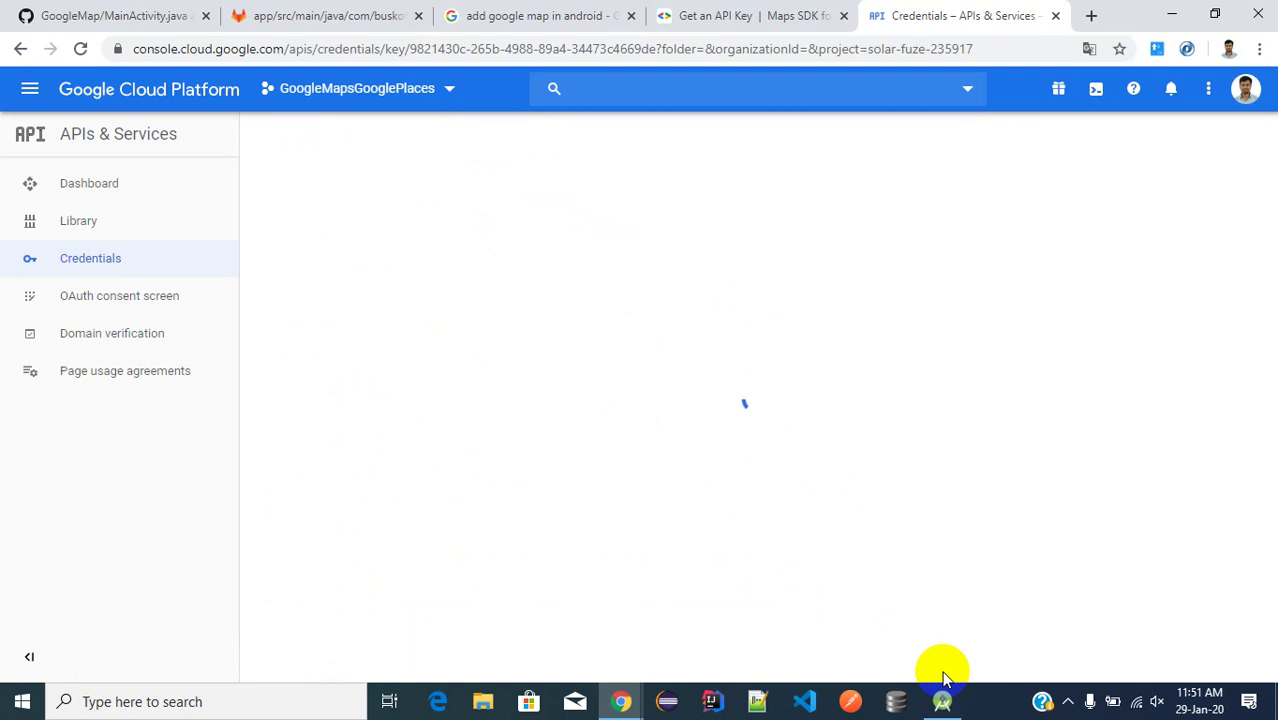
Switch to Android Studio, check the package name declared in MainActivity.java, and return to the browser
click(942, 701)
click(590, 80)
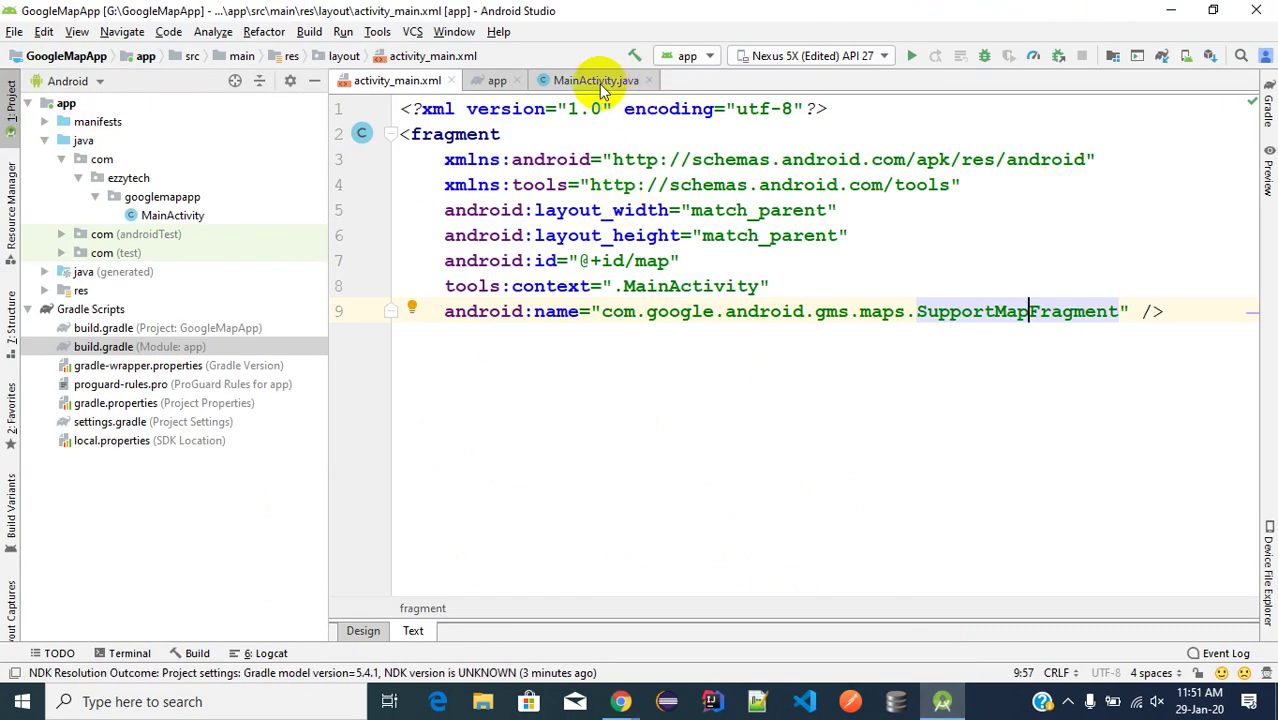
drag(781, 109, 410, 108)
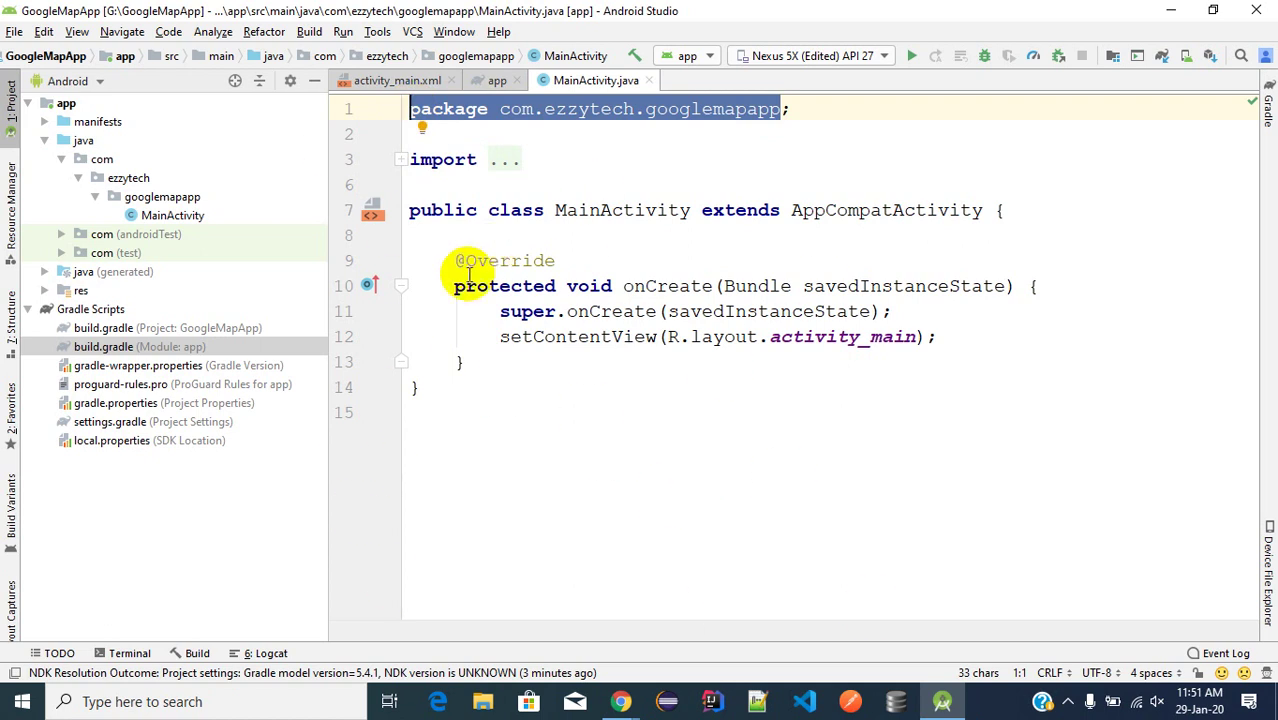
click(1171, 11)
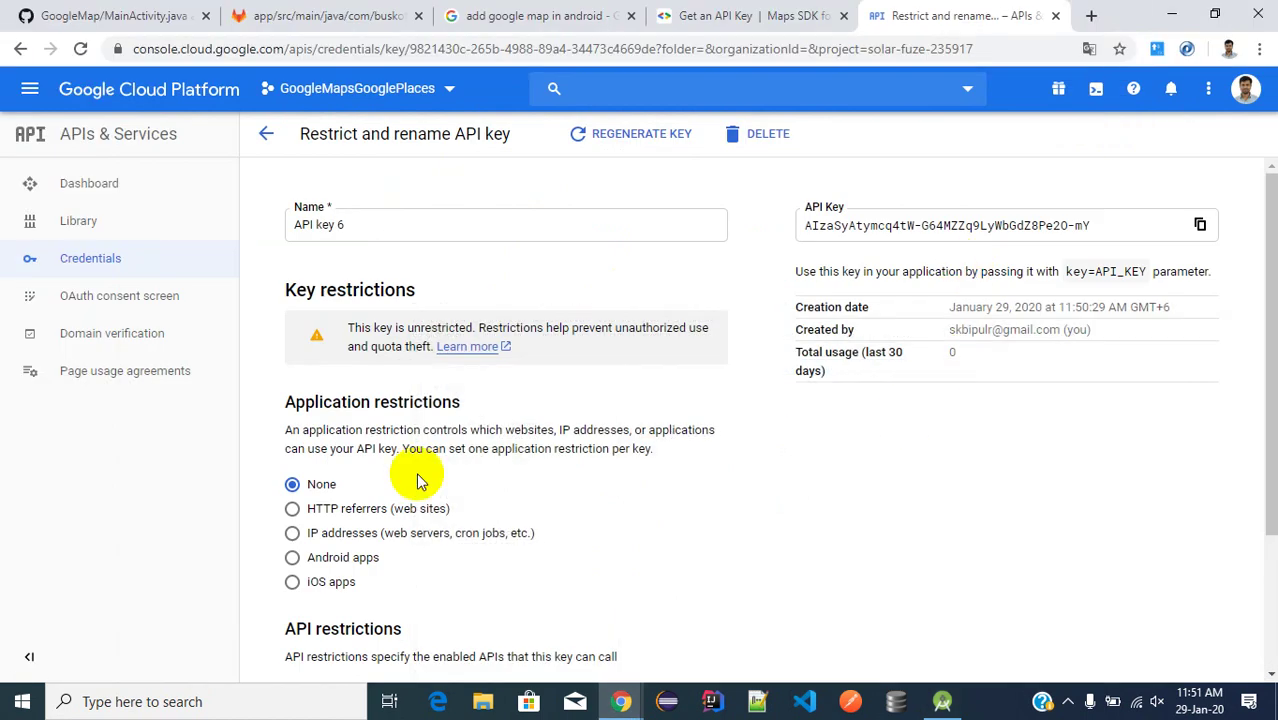
scroll(502, 531, down, 3)
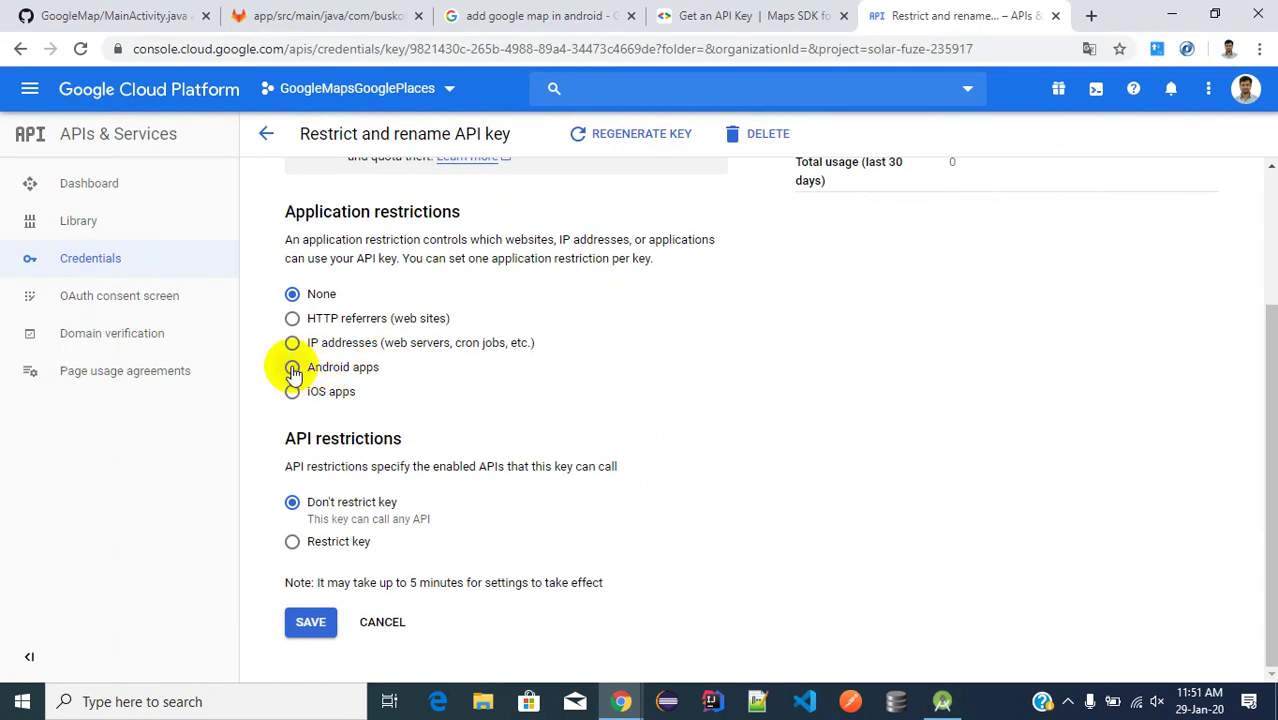
click(292, 367)
scroll(470, 475, down, 2)
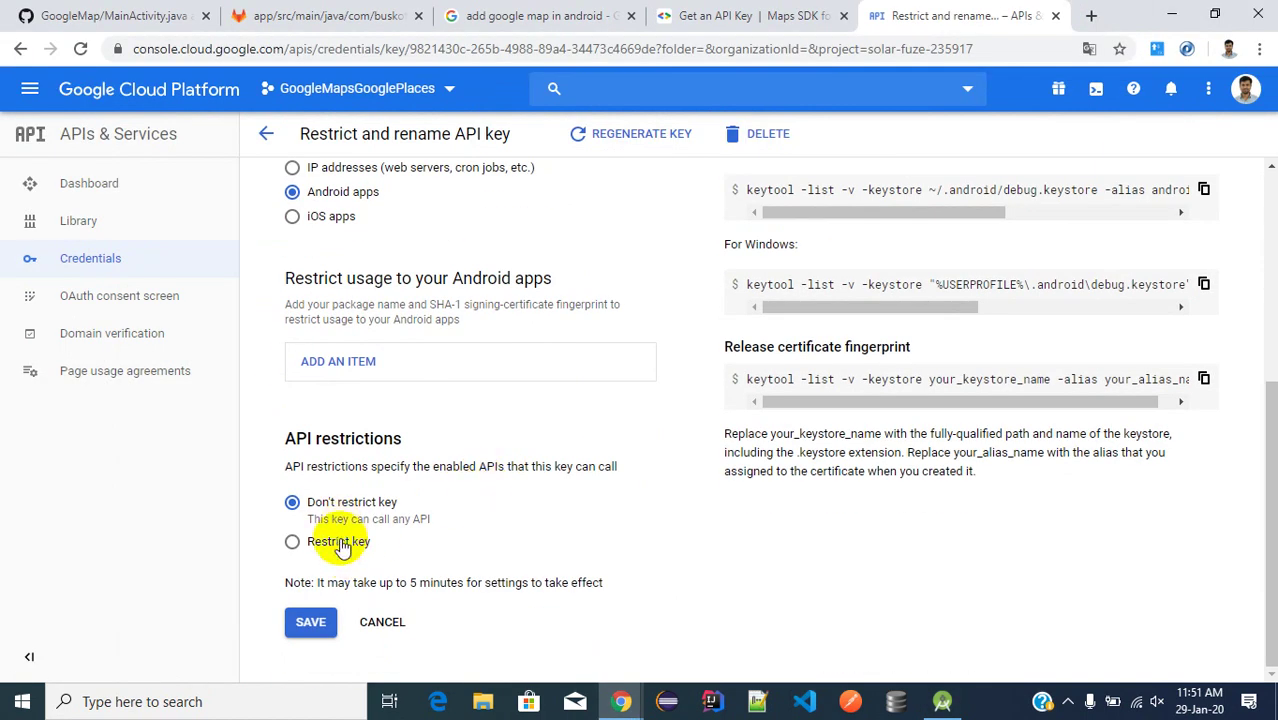
click(298, 543)
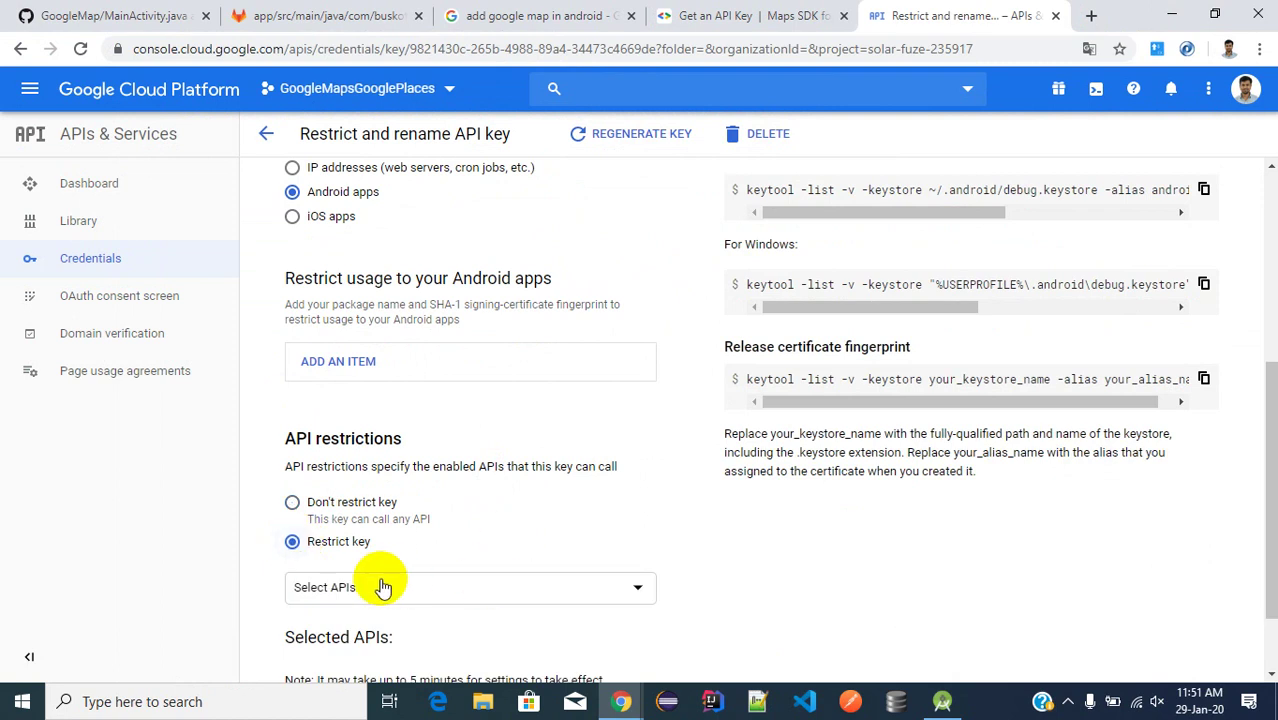
click(465, 580)
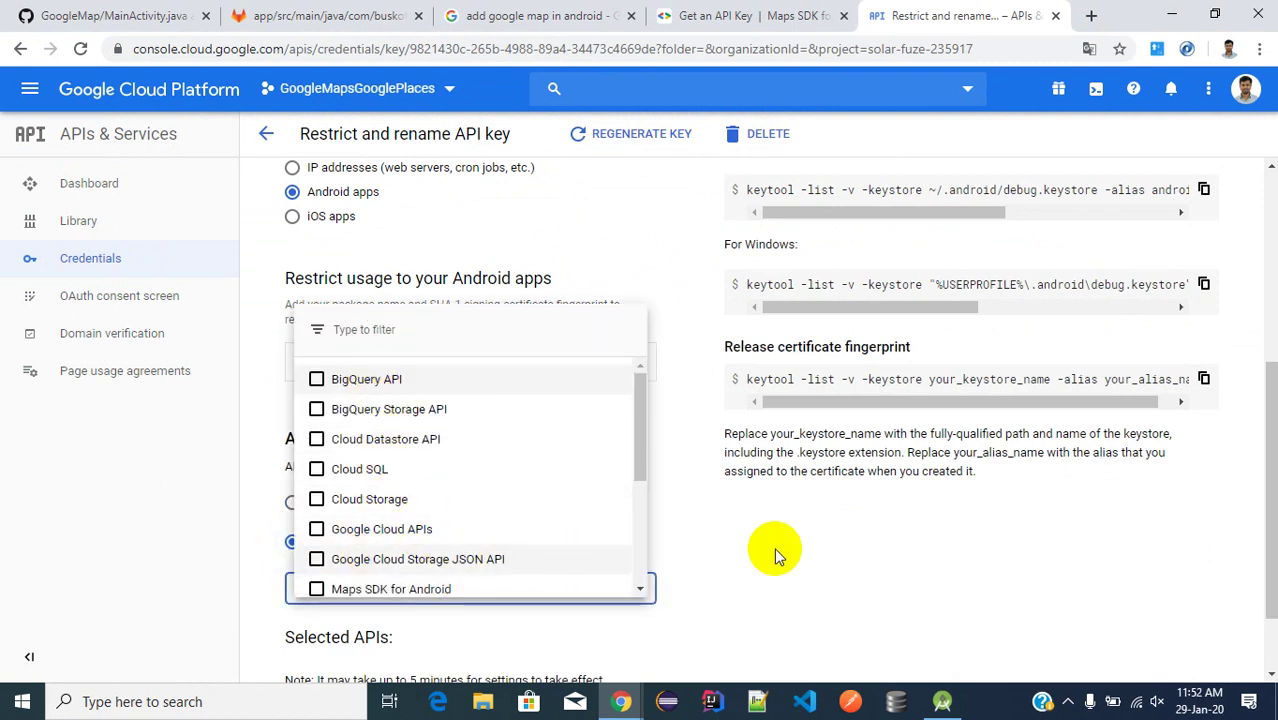
scroll(628, 528, down, 3)
click(822, 588)
scroll(822, 588, down, 1)
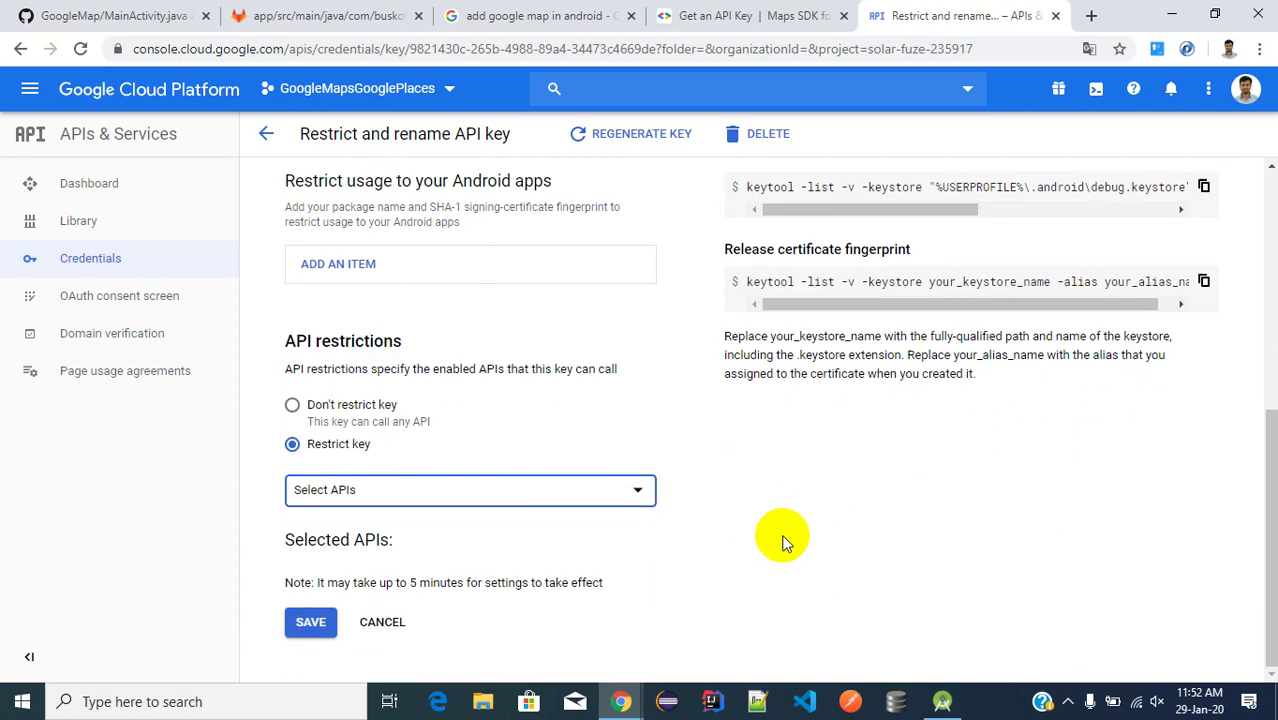
scroll(489, 510, up, 2)
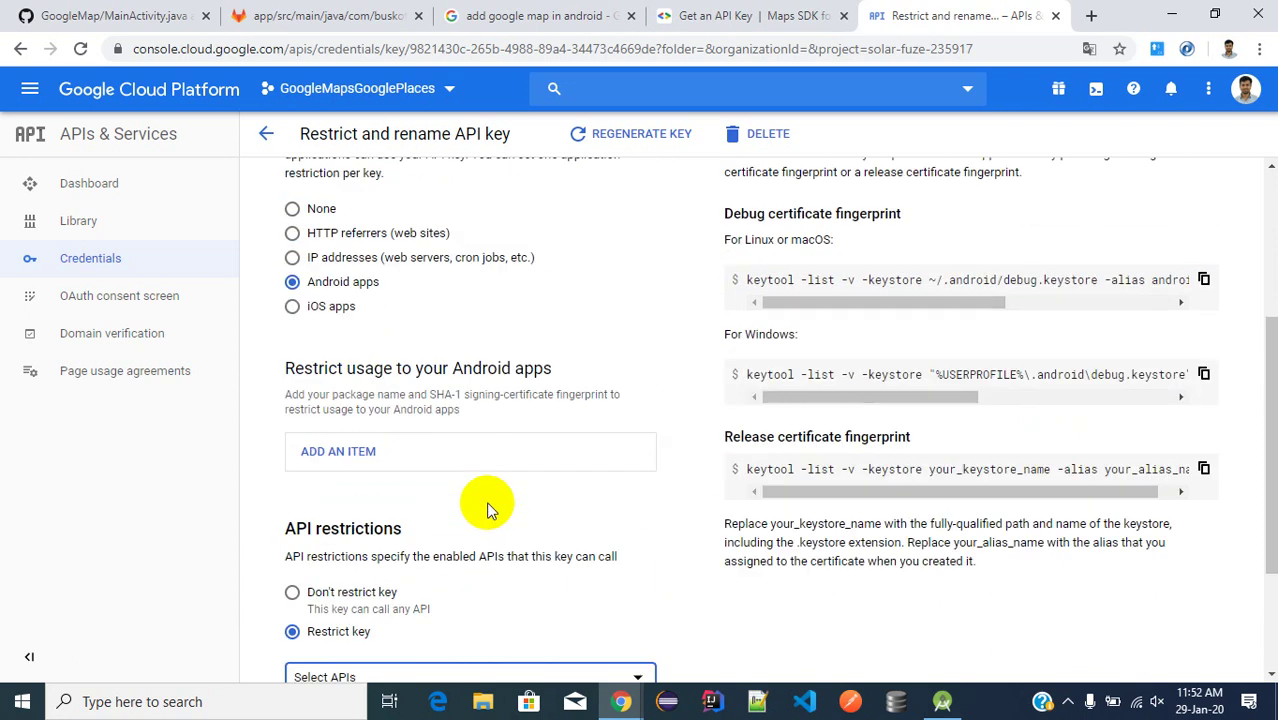
scroll(489, 510, up, 3)
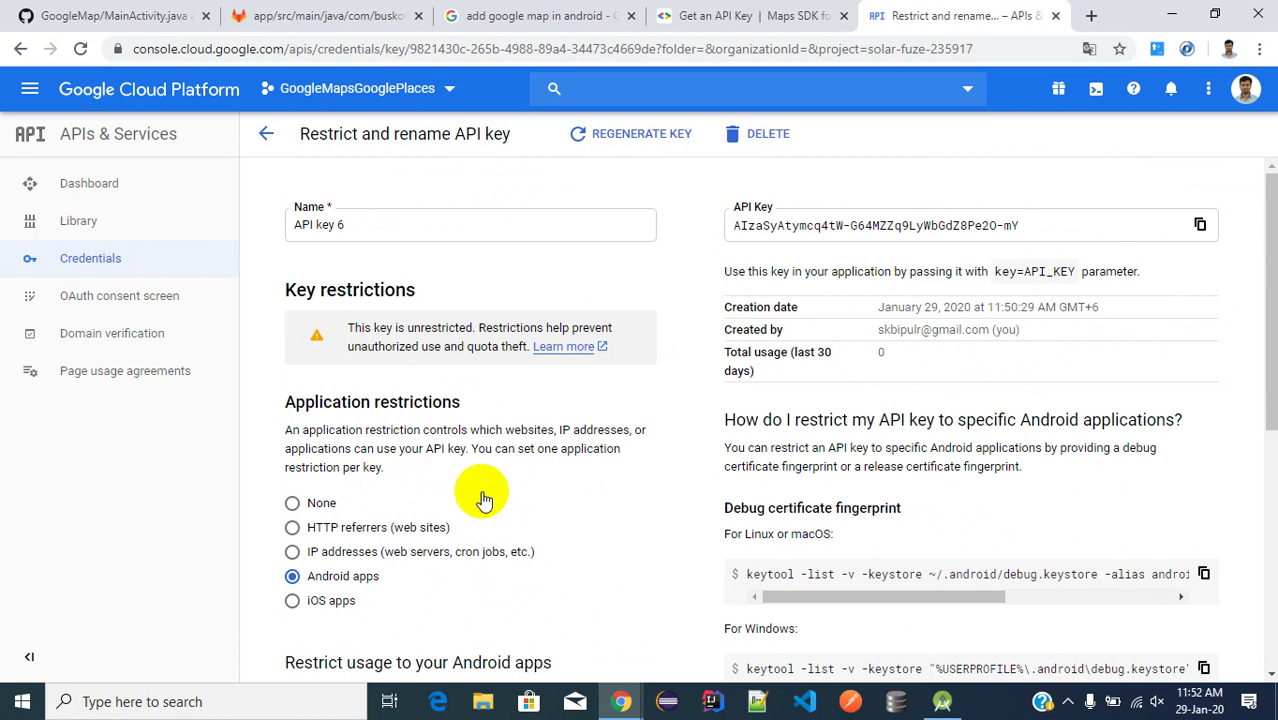
click(19, 49)
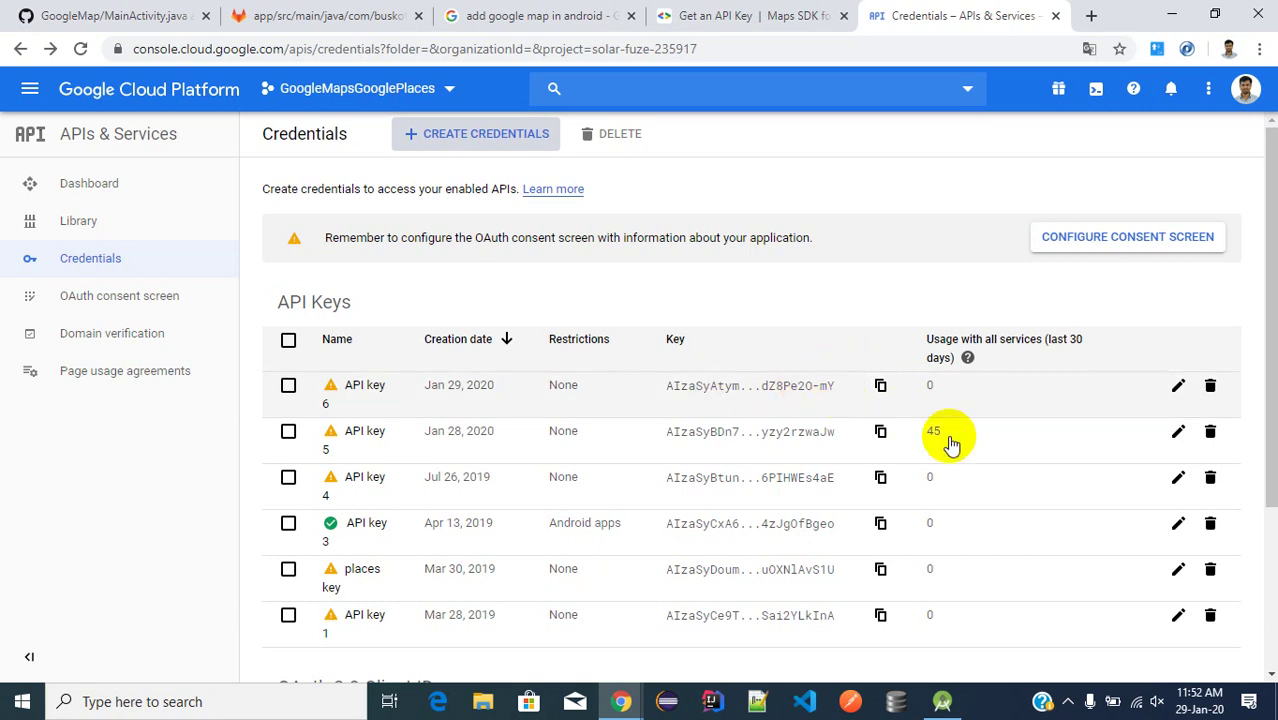
Return to the Get an API Key guide and read the remaining key creation steps and how to add the key to the app
click(728, 12)
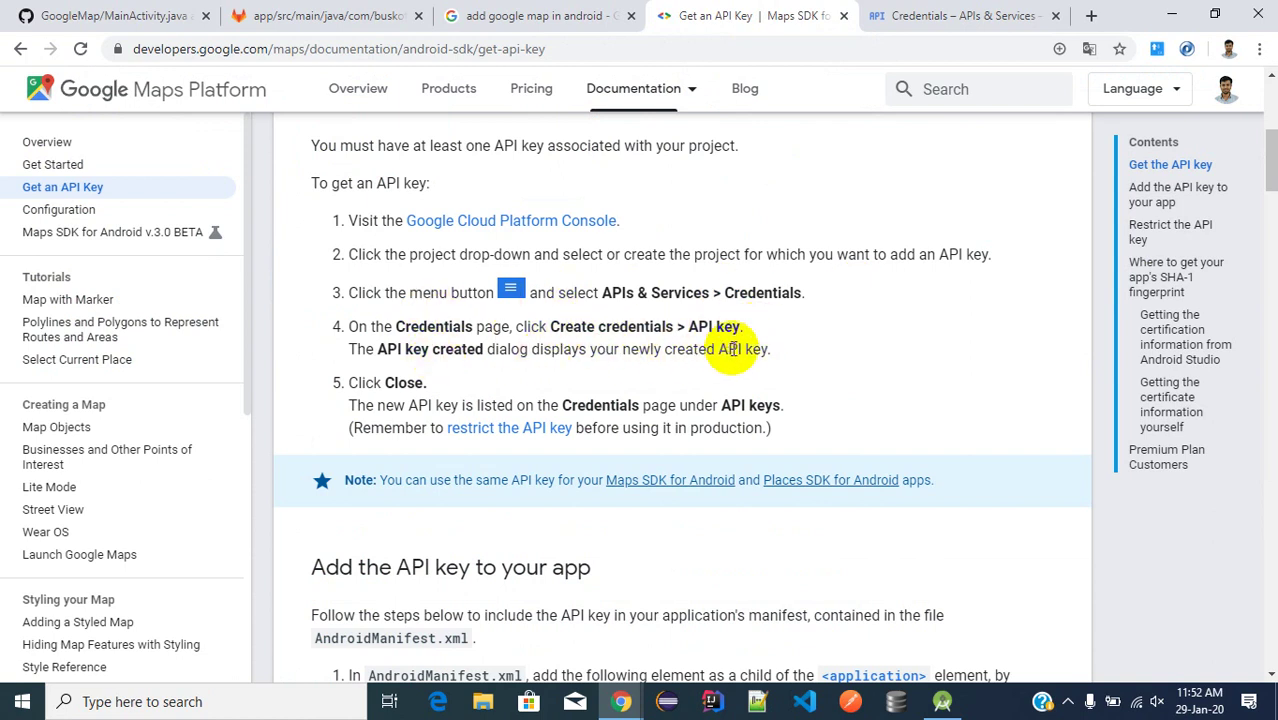
drag(772, 350, 307, 298)
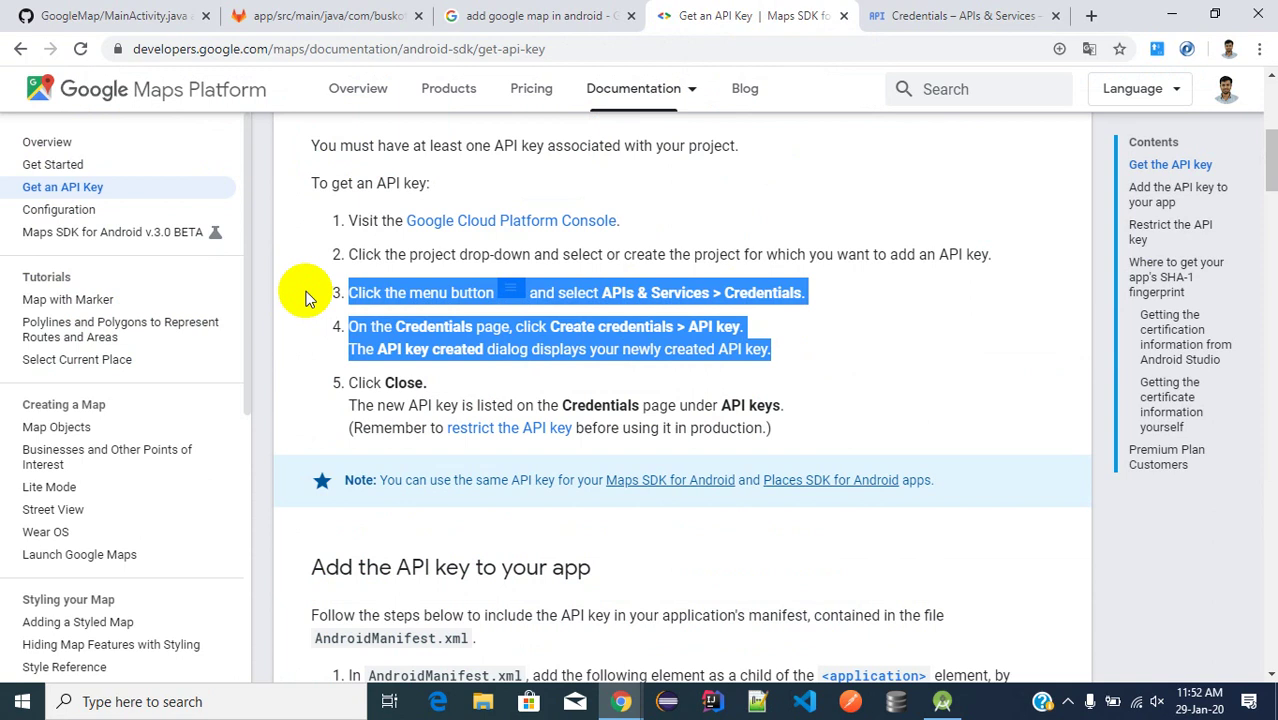
click(448, 385)
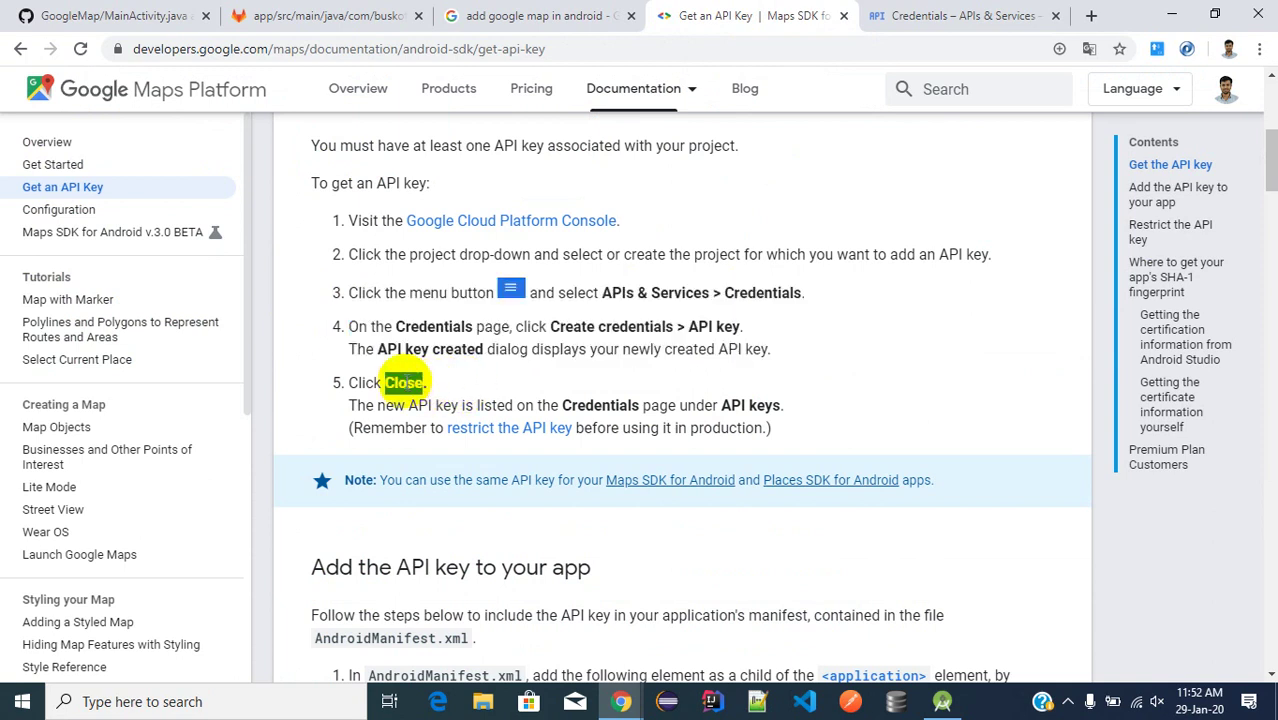
scroll(740, 350, down, 1)
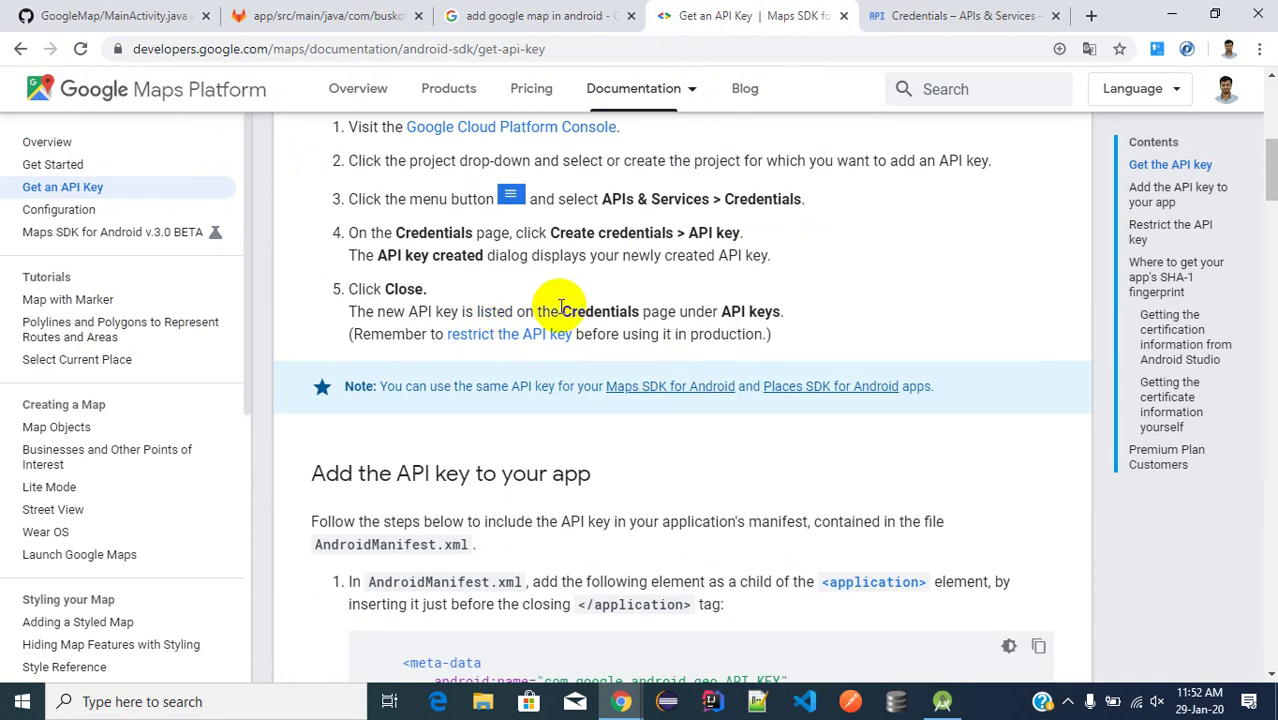
scroll(819, 314, down, 3)
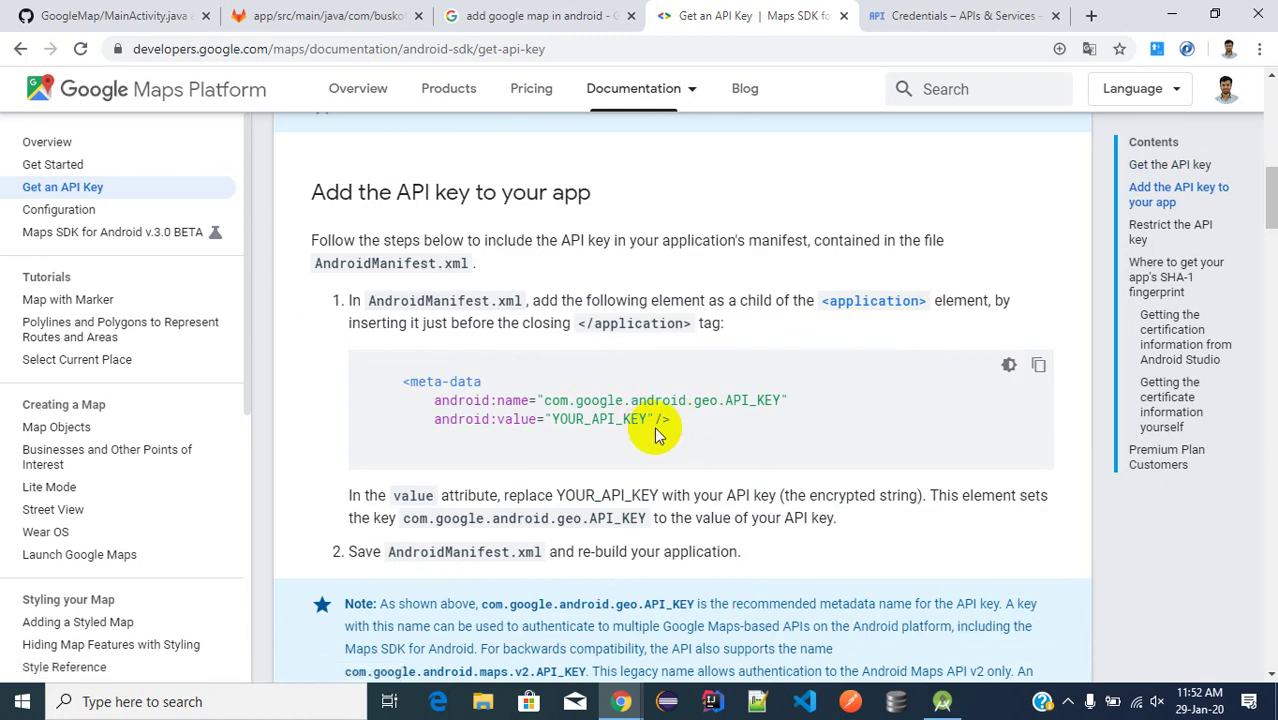
drag(612, 418, 579, 418)
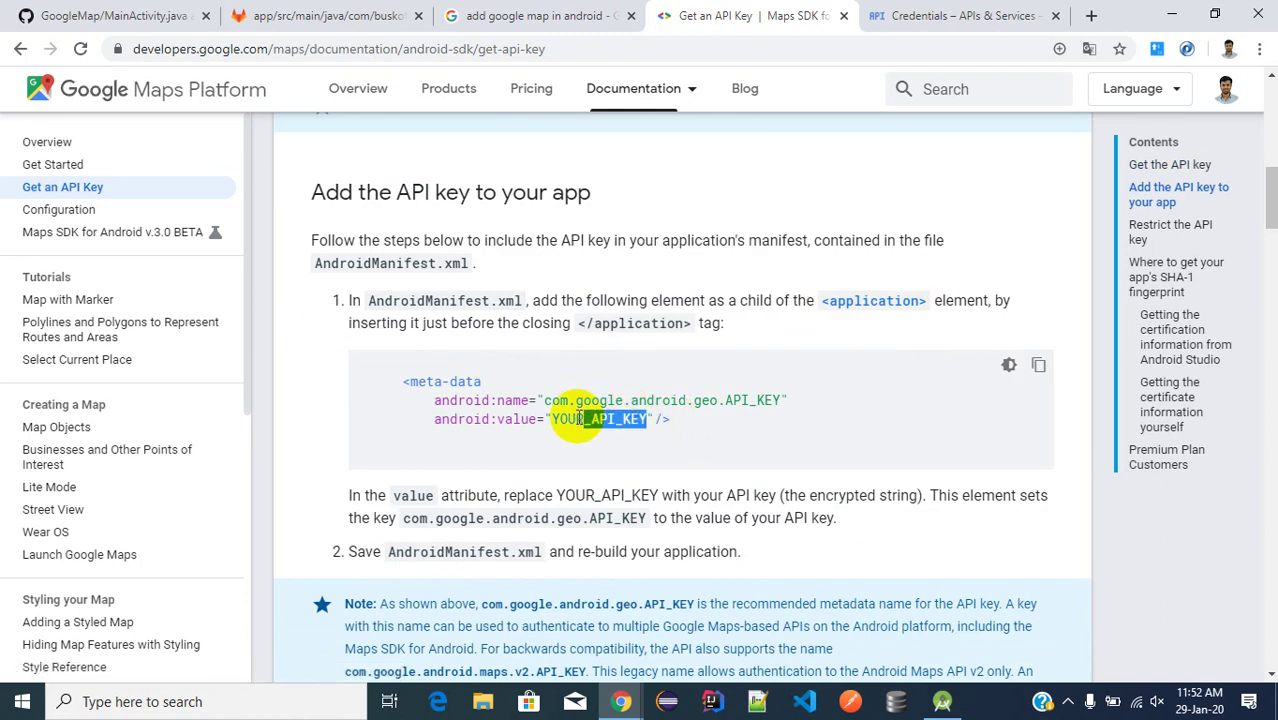
click(960, 15)
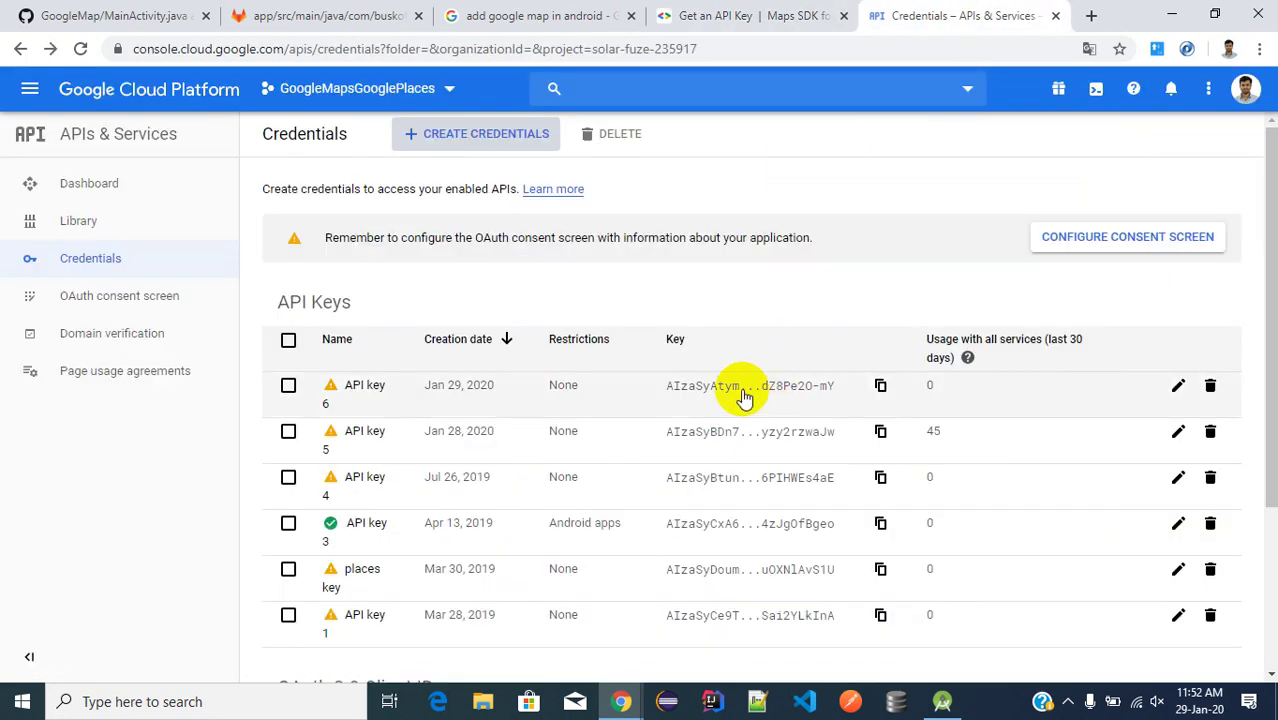
click(1171, 14)
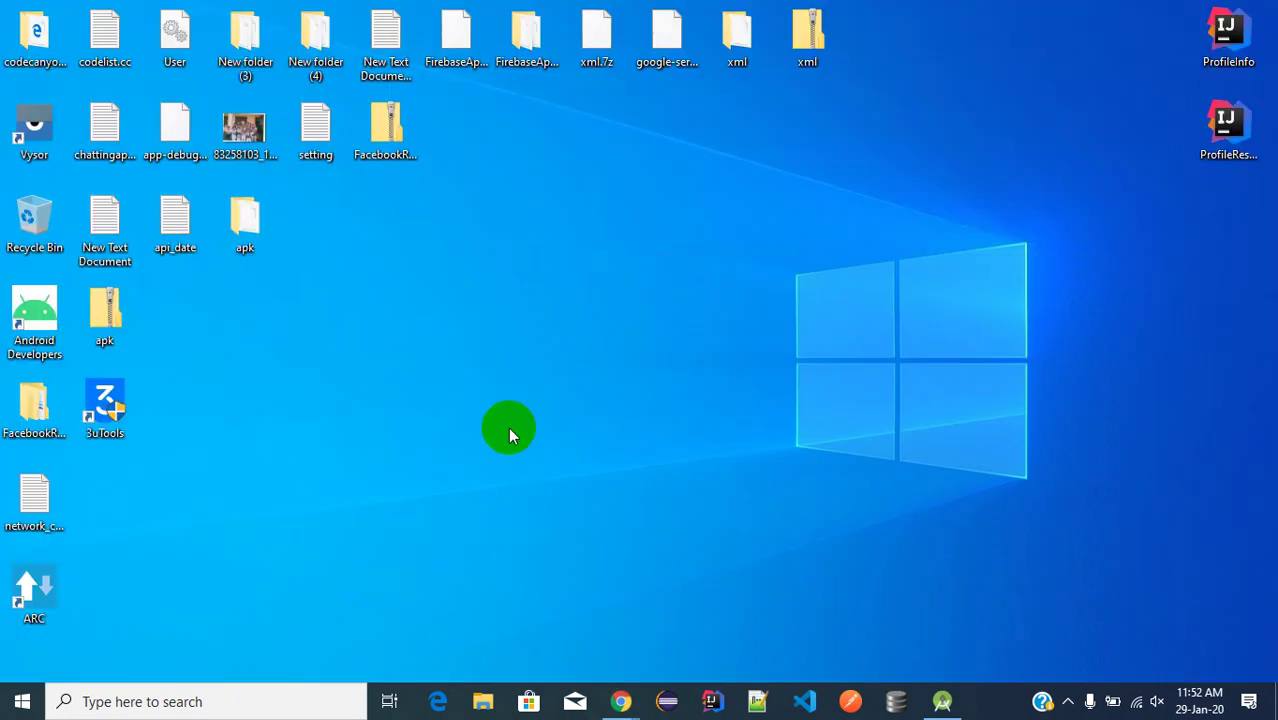
click(621, 702)
click(573, 640)
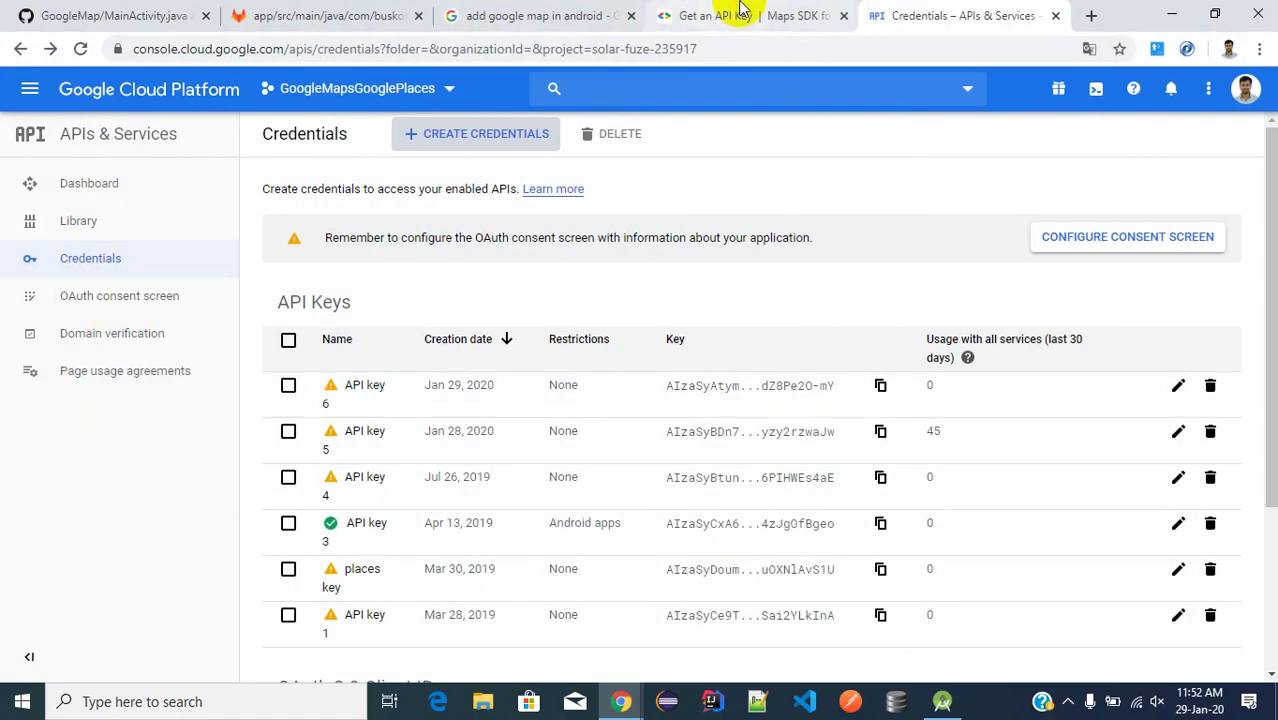
Copy the com.google.android.geo.API_KEY meta-data element from the guide's section on adding the API key to the app
click(740, 12)
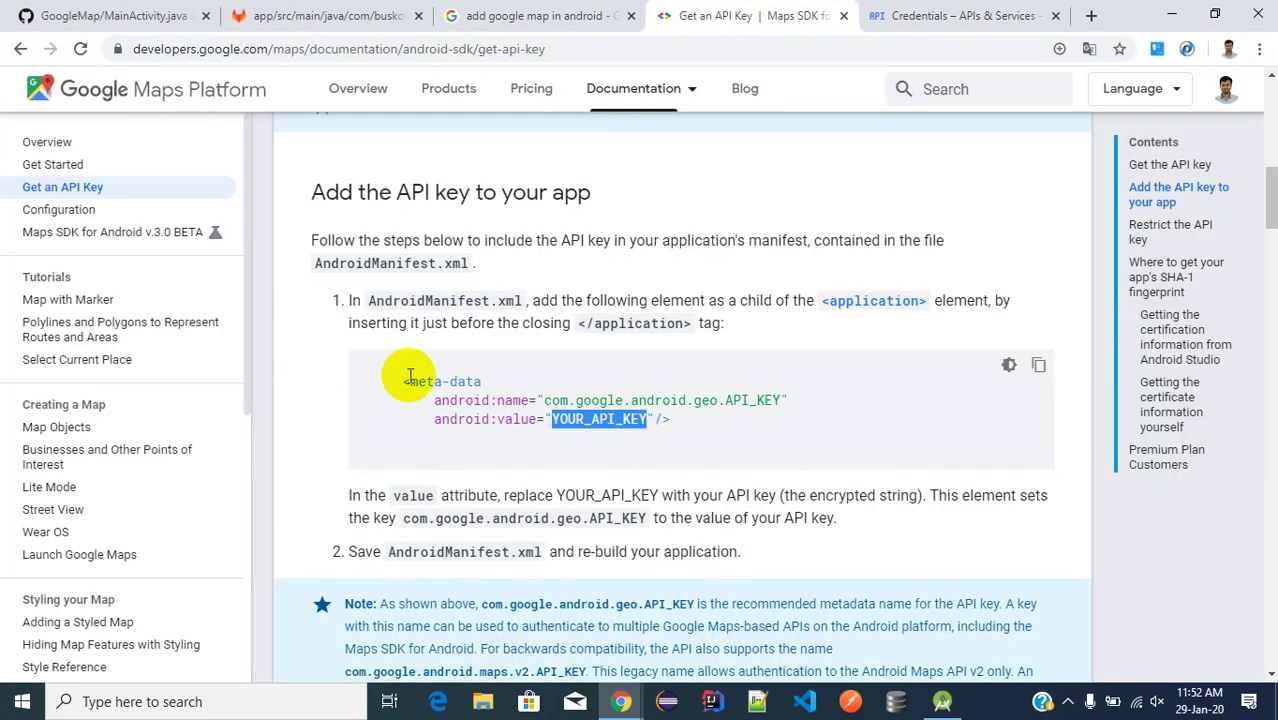
drag(405, 376, 799, 428)
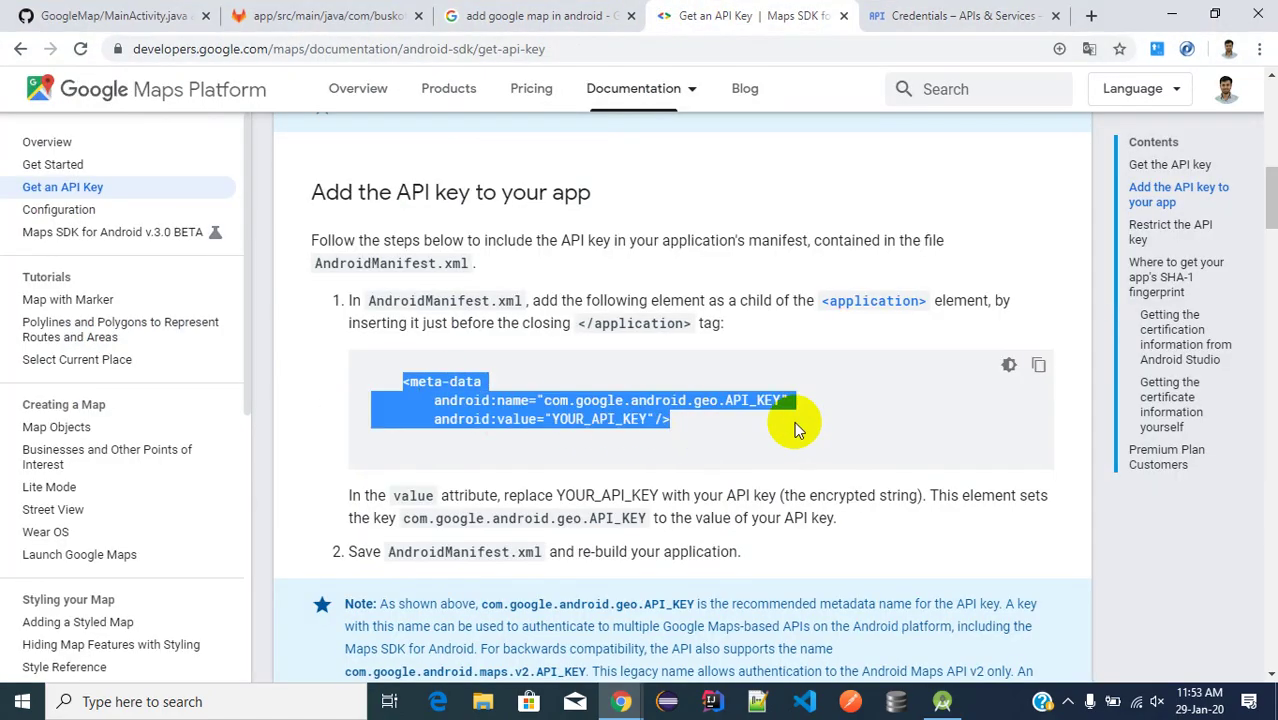
click(575, 248)
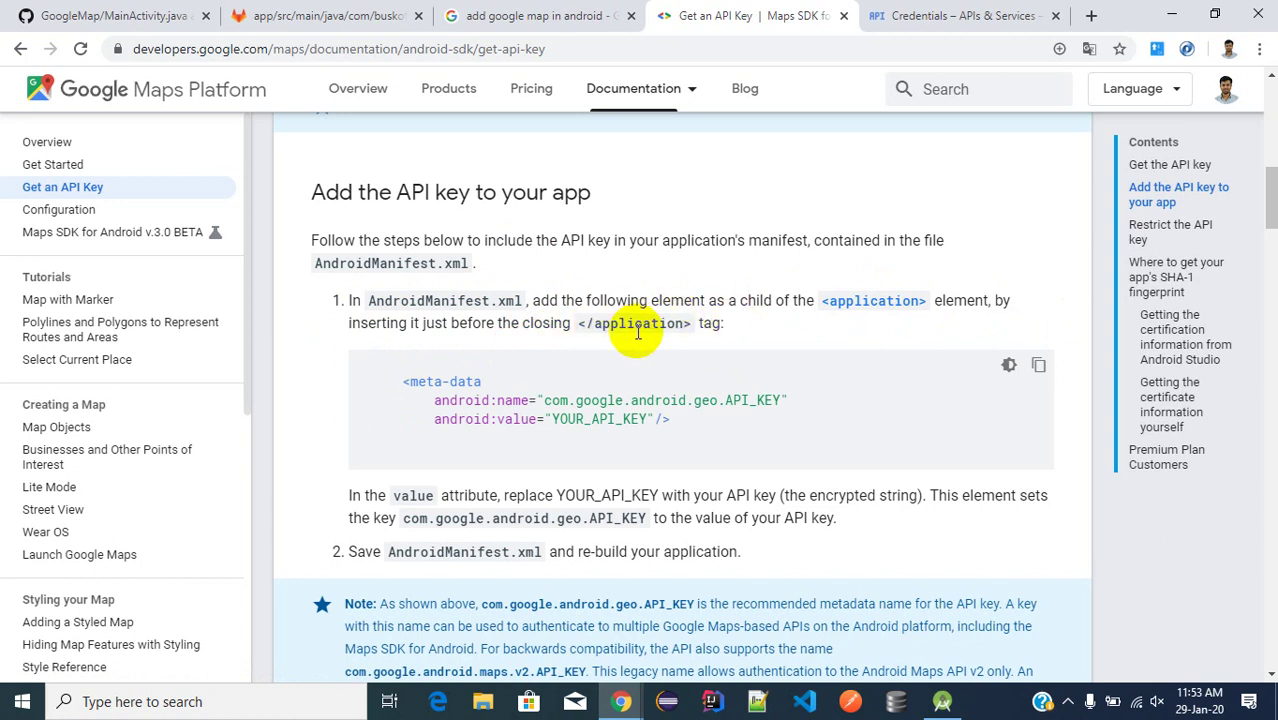
drag(685, 428, 405, 385)
key(ctrl+c)
right_click(460, 392)
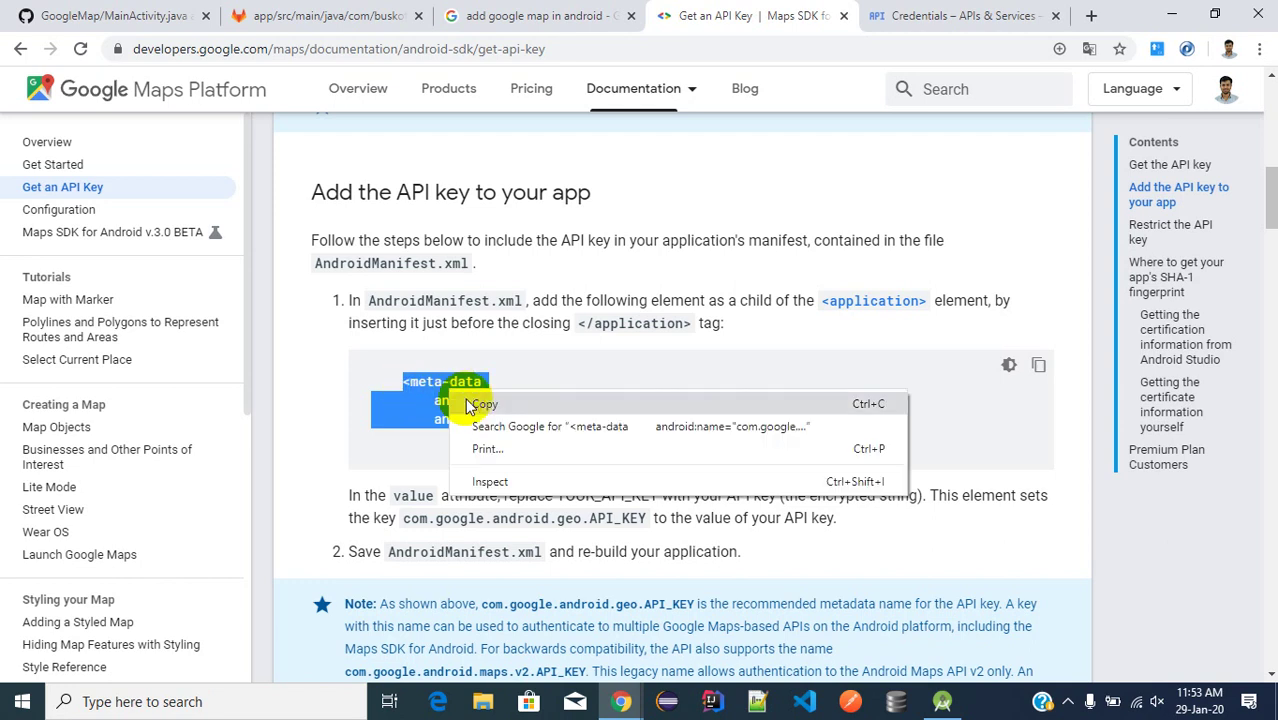
click(478, 402)
Switch to Android Studio and open the app's AndroidManifest.xml file
key(super+d)
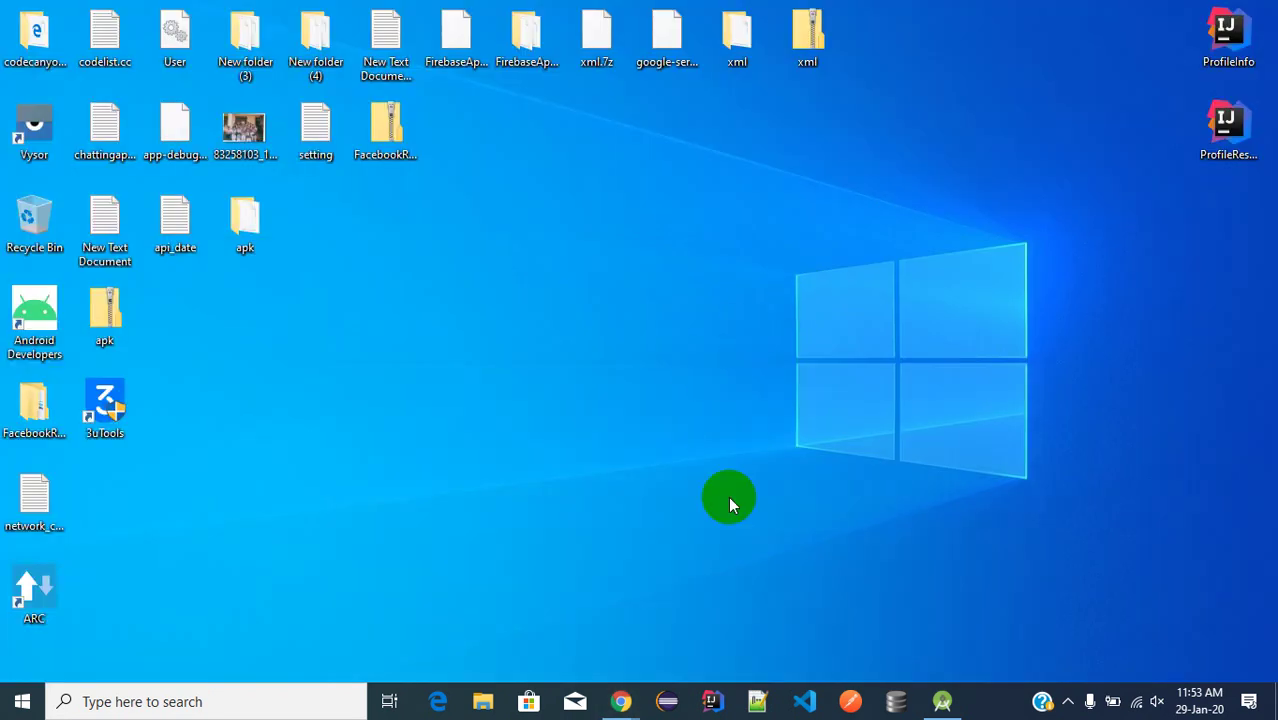
click(942, 704)
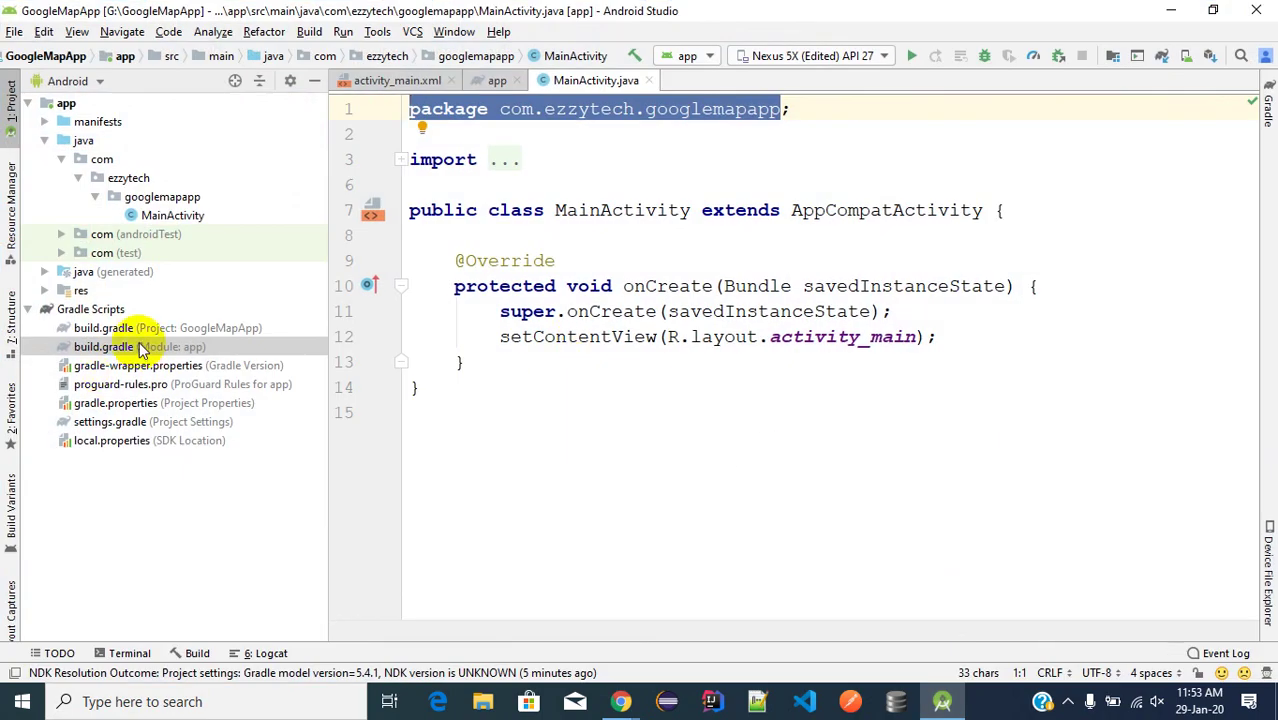
click(114, 121)
double_click(114, 121)
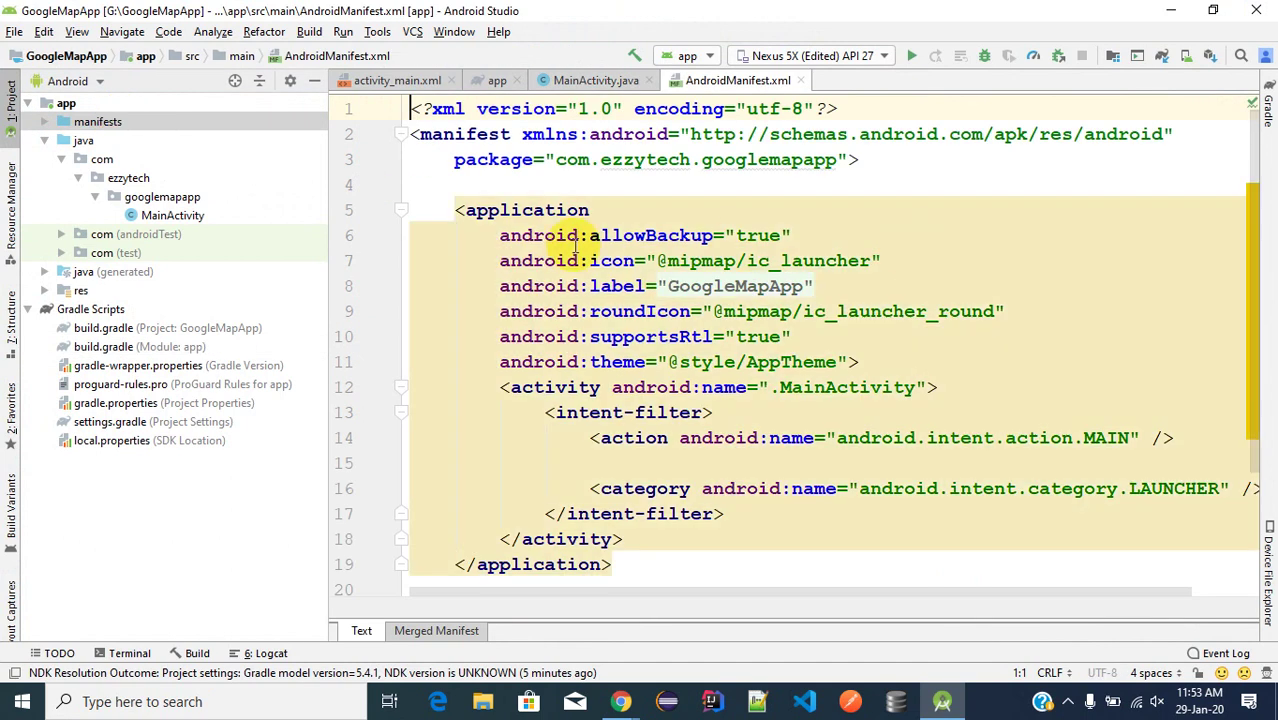
Paste the copied meta-data element on new lines after the activity element, just before the closing application tag
click(589, 210)
double_click(565, 208)
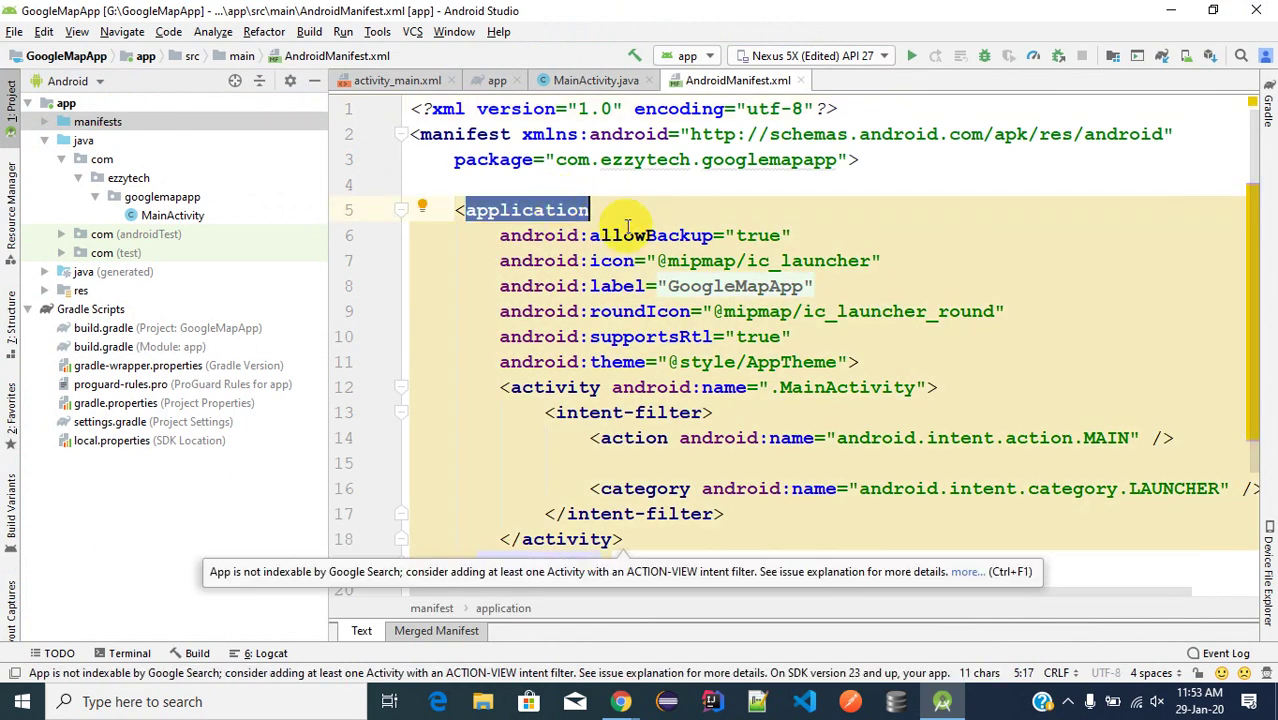
scroll(622, 225, down, 3)
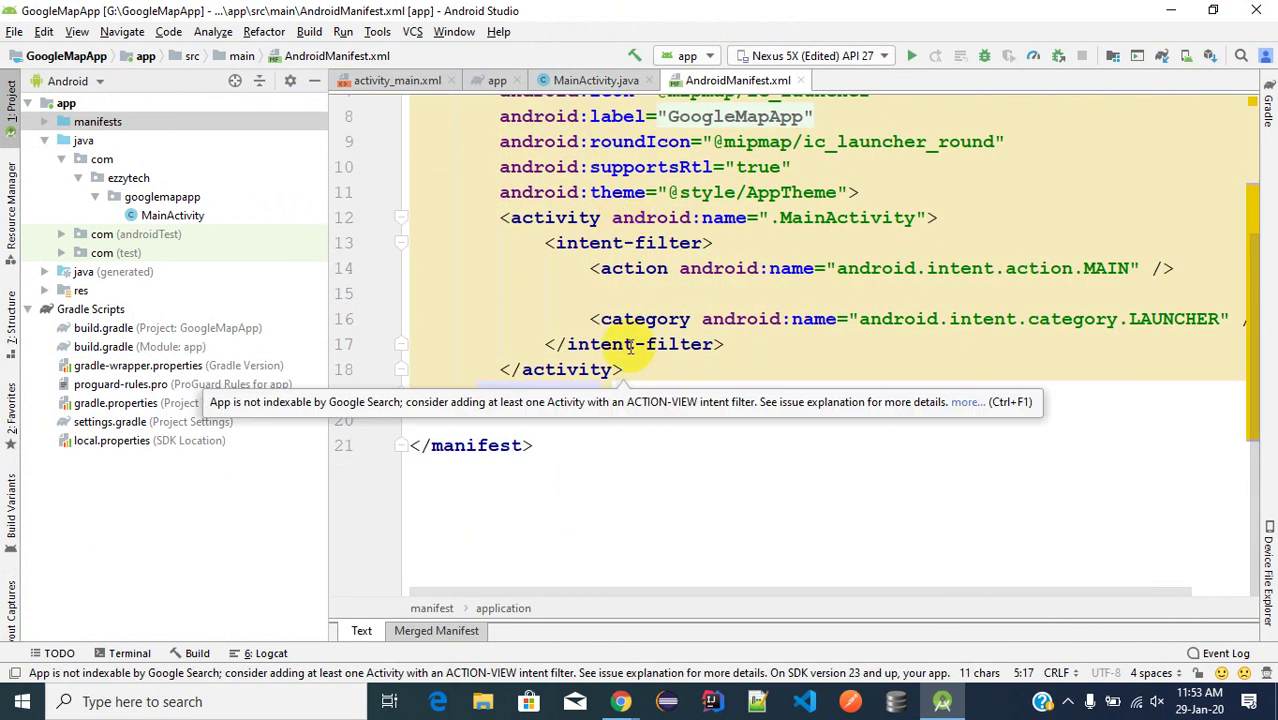
double_click(562, 394)
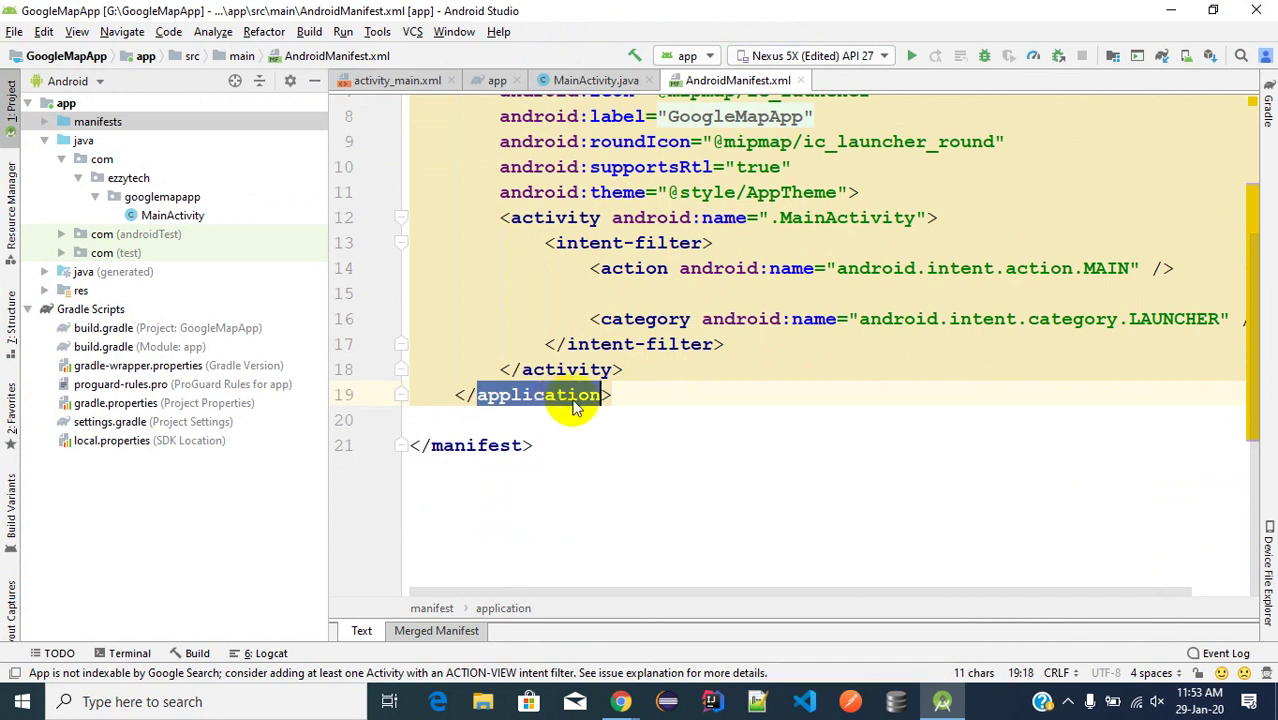
click(638, 372)
key(Return)
key(Return)
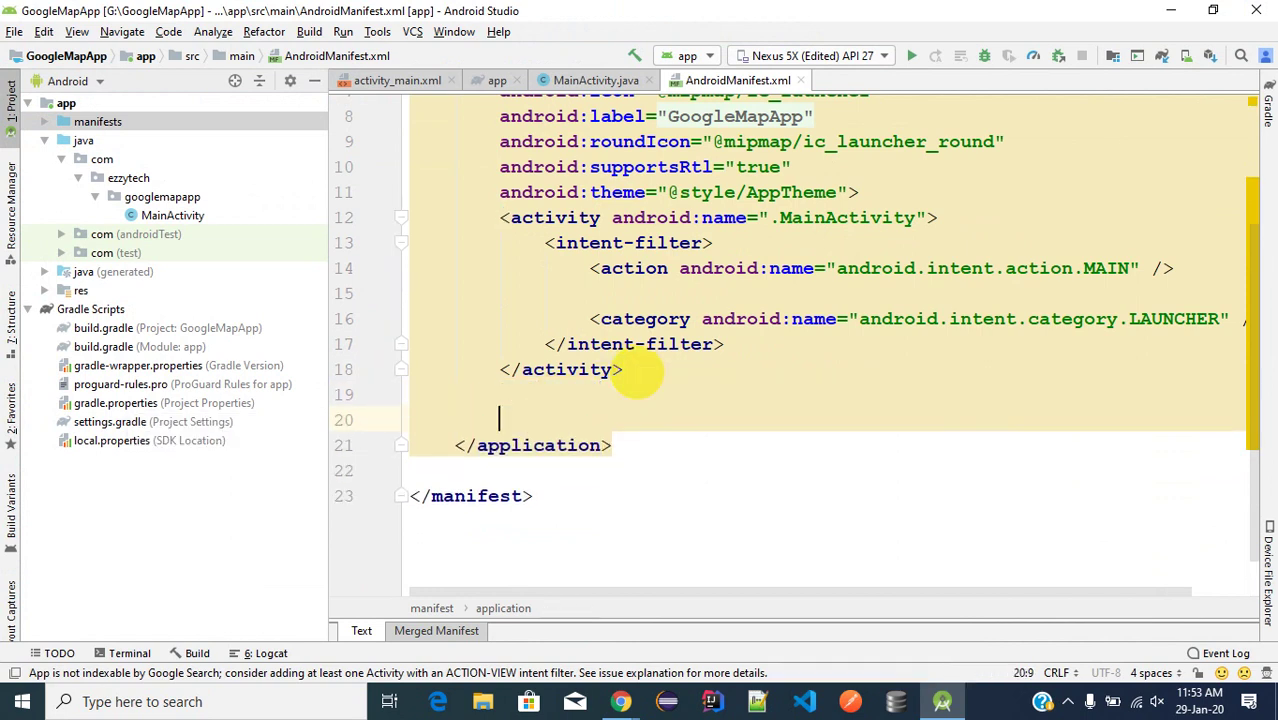
key(Return)
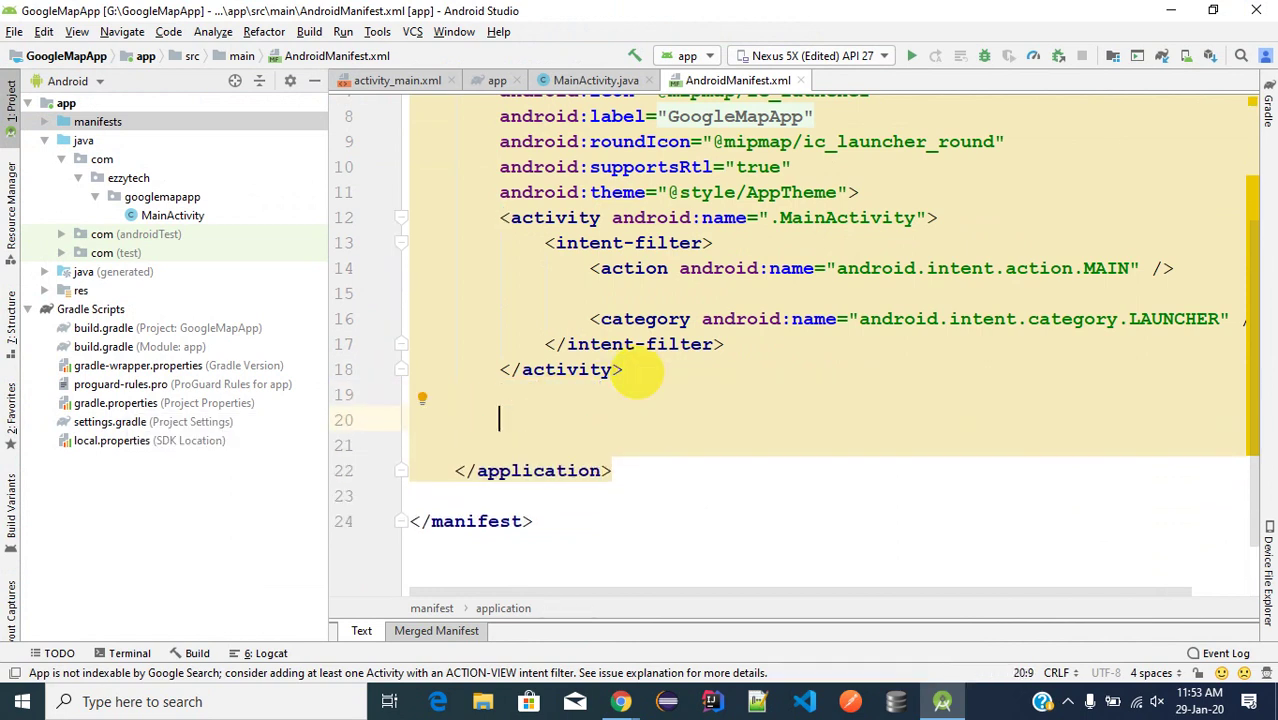
key(ctrl+v)
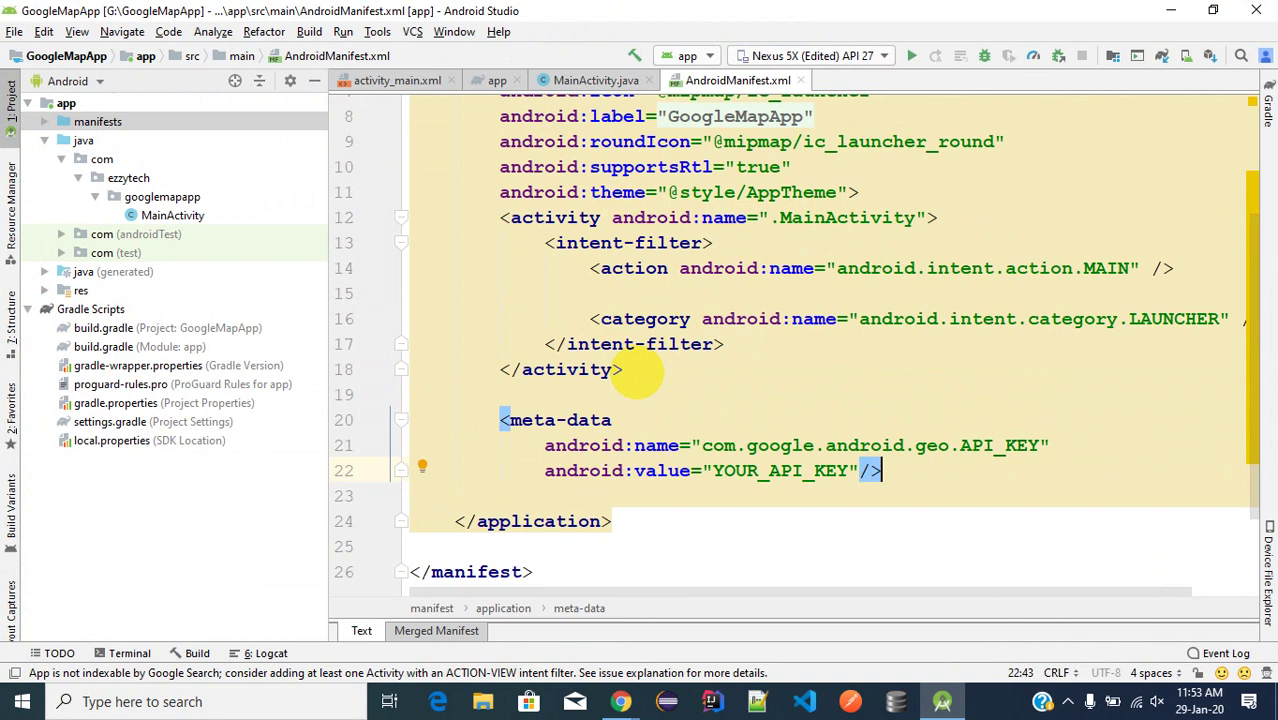
Copy the YOUR_API_KEY placeholder from the meta-data value and open strings.xml in the res/values folder
double_click(775, 472)
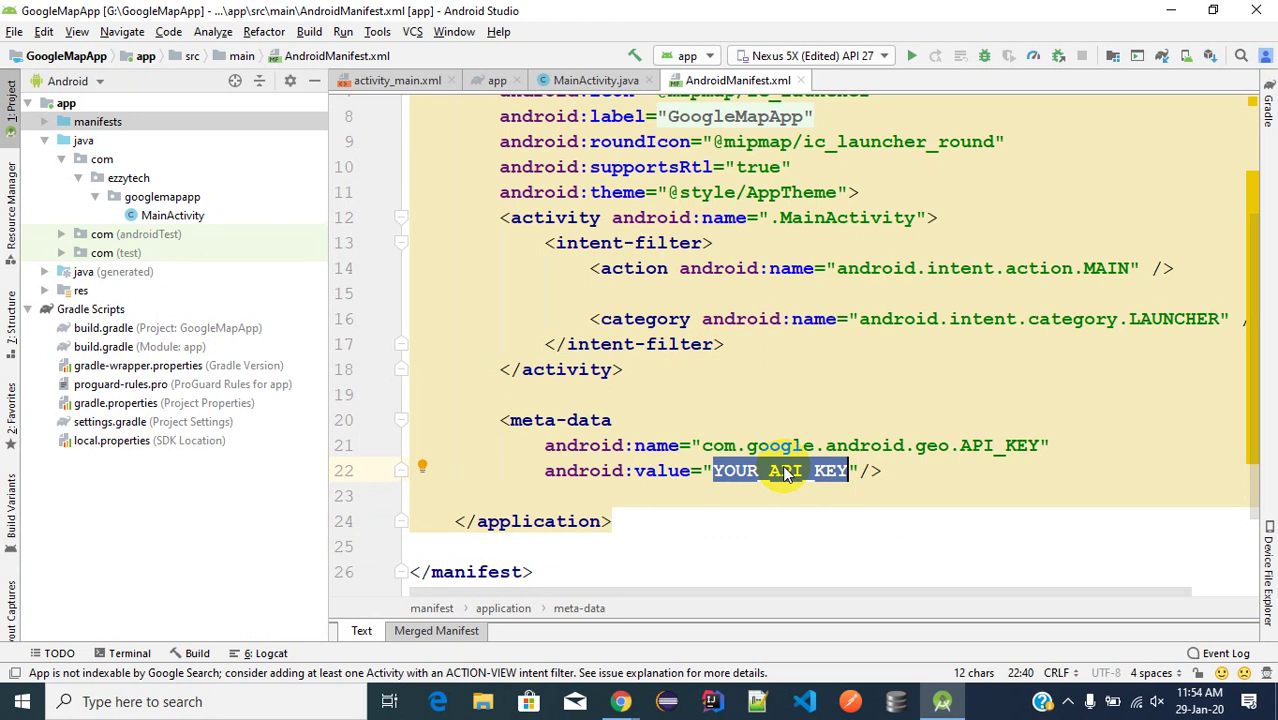
click(44, 291)
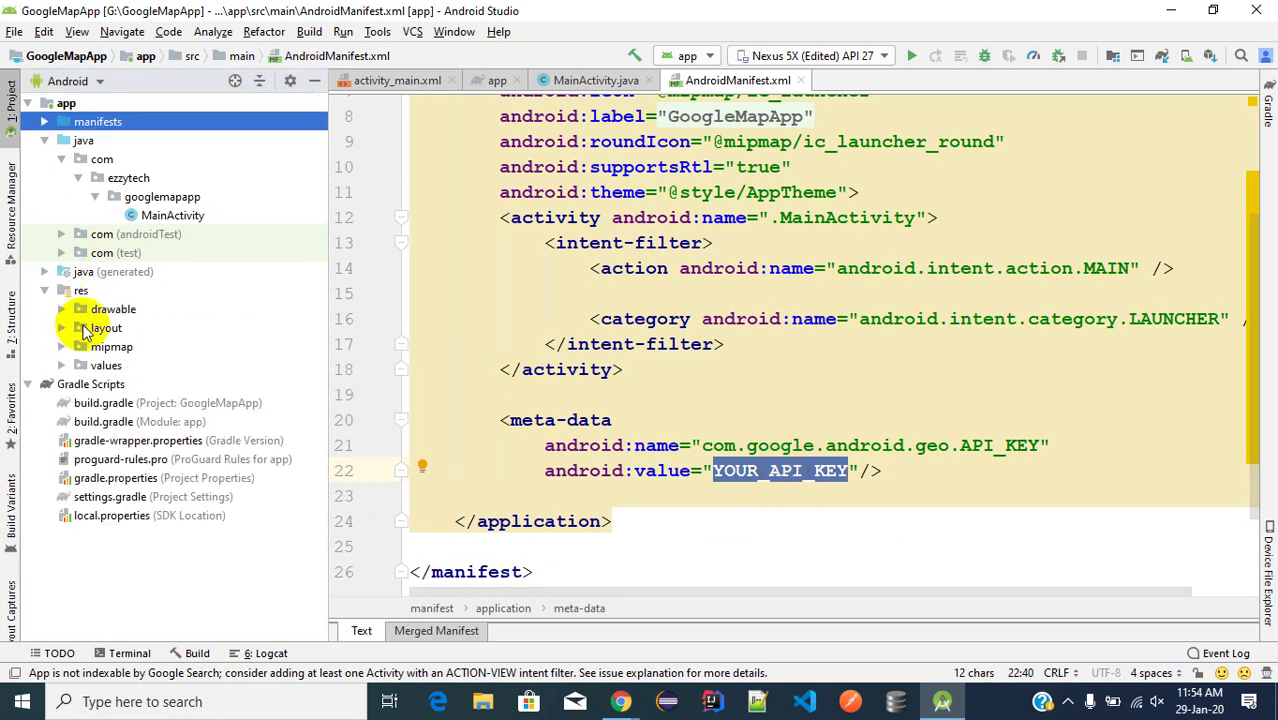
double_click(795, 472)
key(ctrl+c)
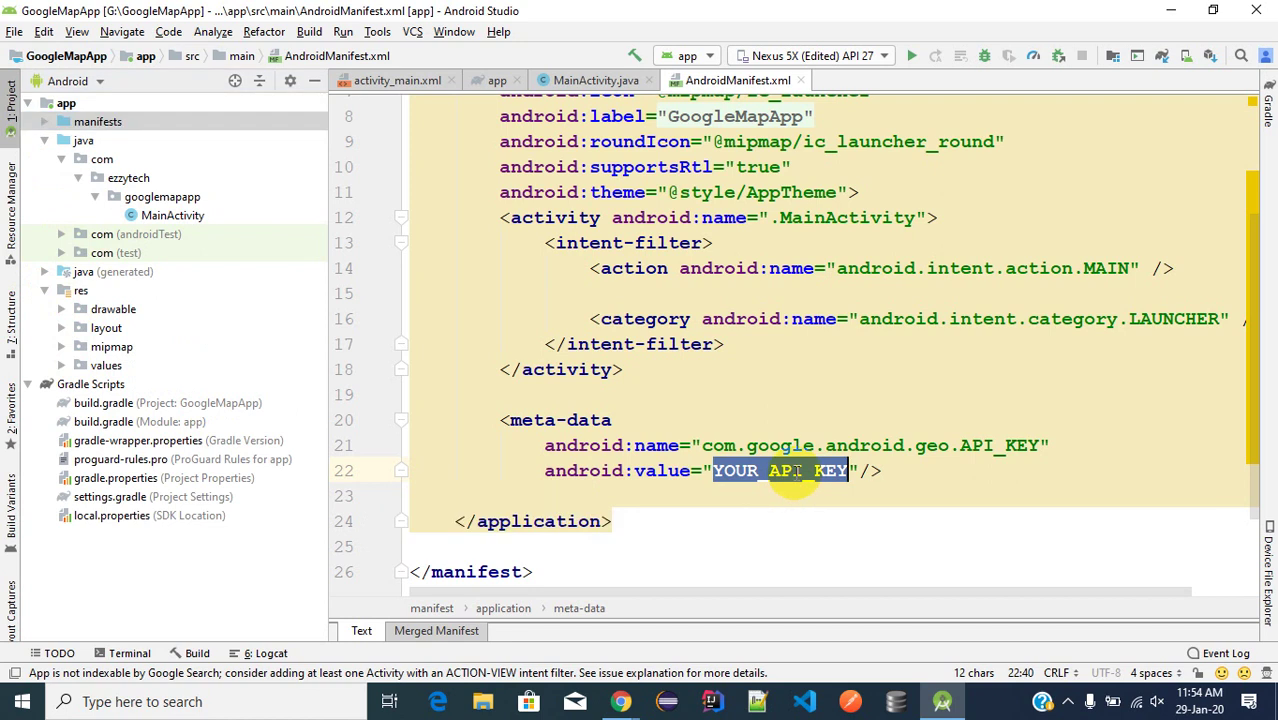
click(61, 366)
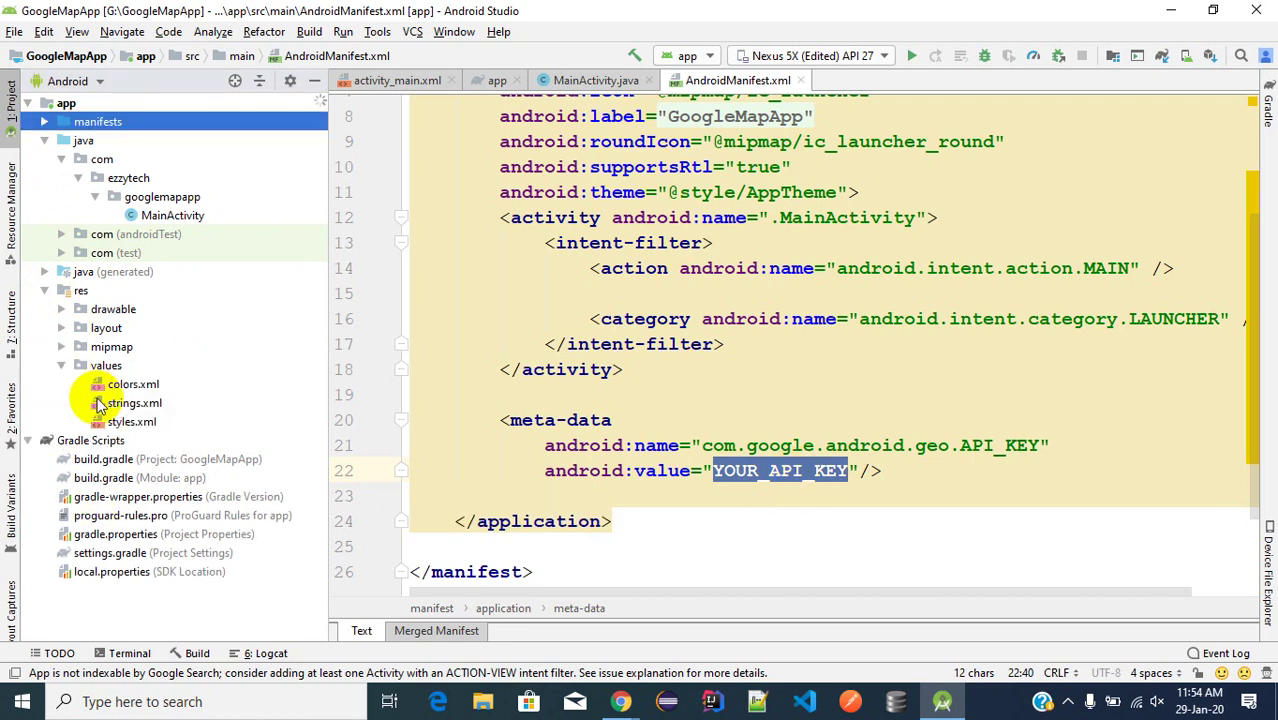
double_click(133, 403)
Duplicate the app_name string resource and name the copy YOUR_API_KEY
click(1013, 163)
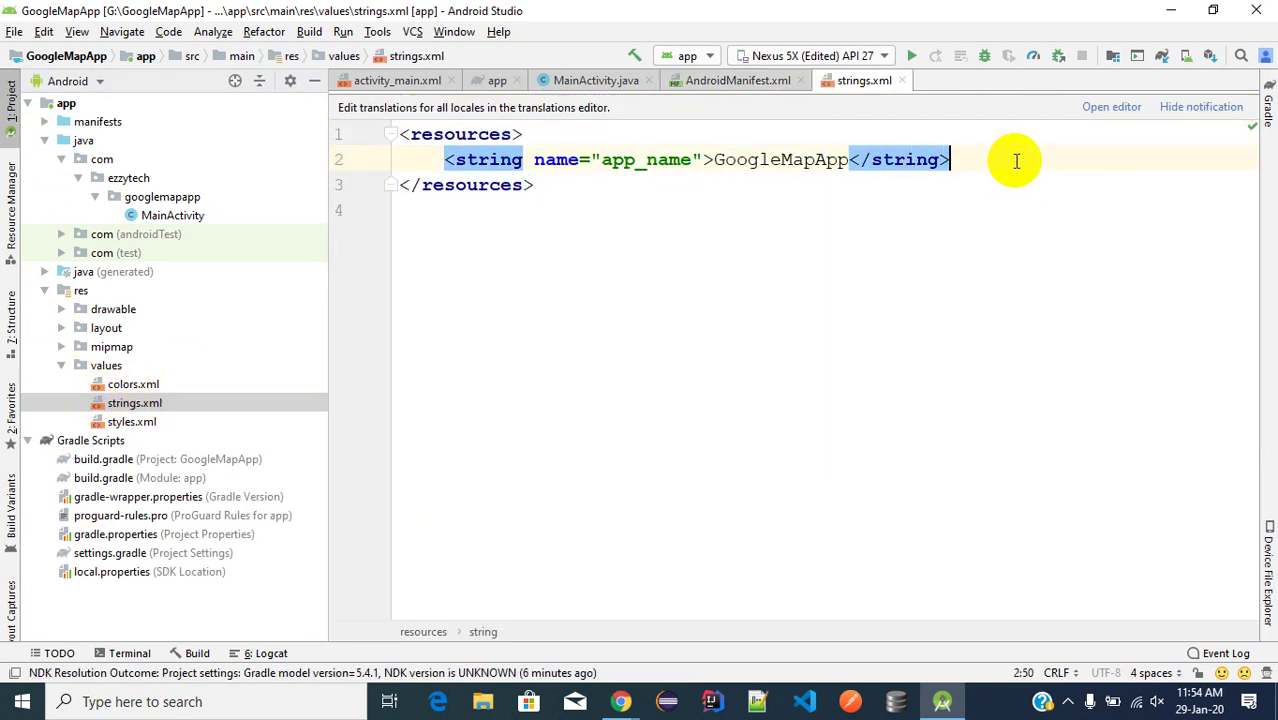
key(ctrl+d)
double_click(650, 185)
key(ctrl+v)
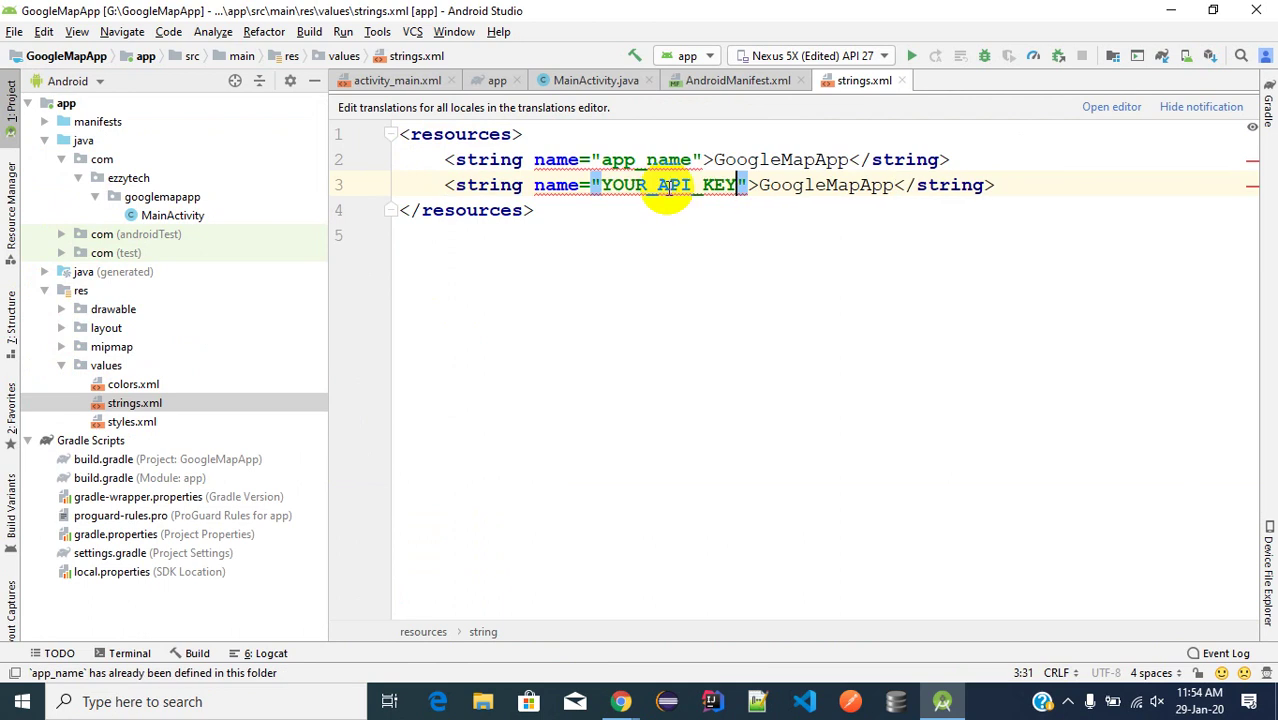
Select the YOUR_API_KEY string's value for replacement and copy API key 6 from the Google Cloud Credentials page in the browser
double_click(818, 187)
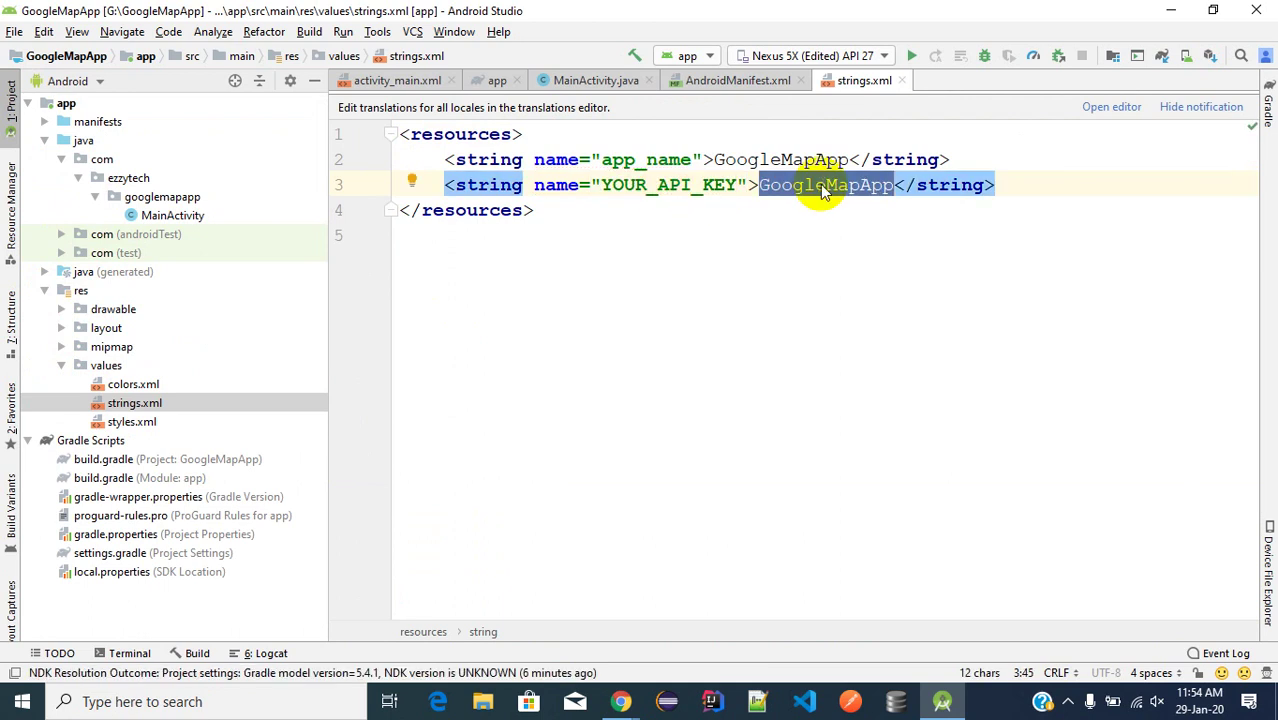
click(509, 622)
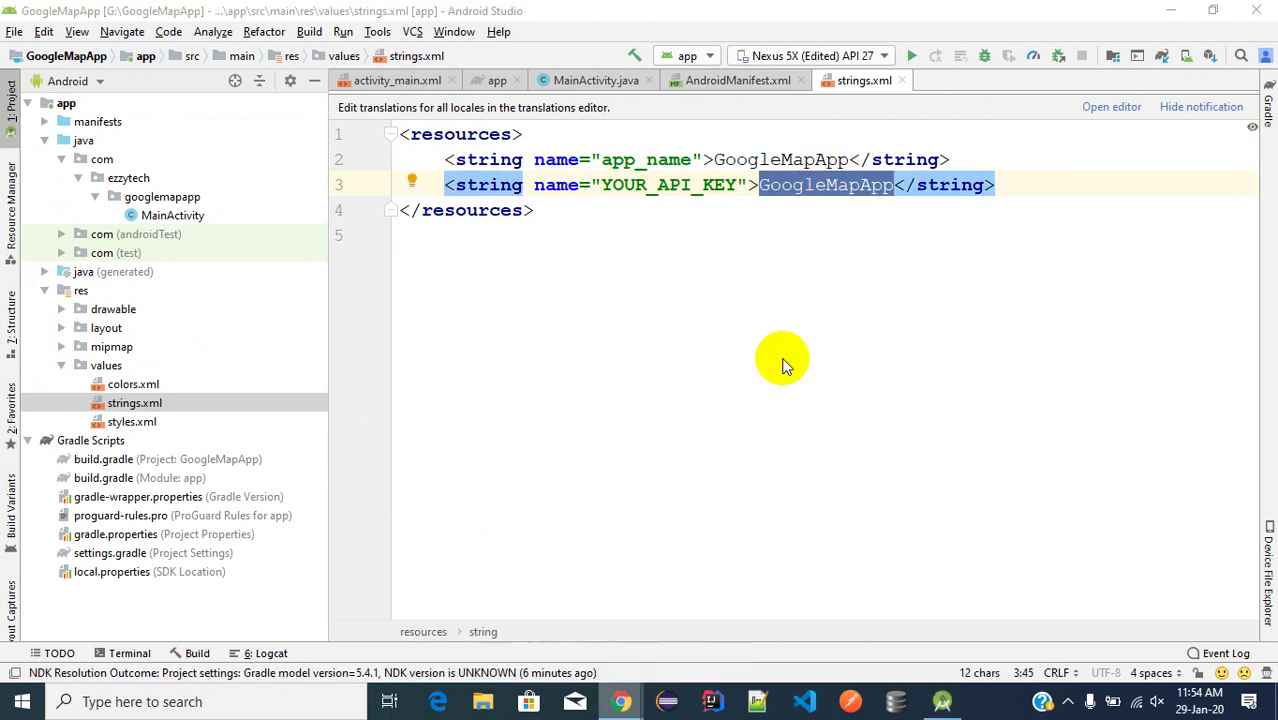
click(965, 14)
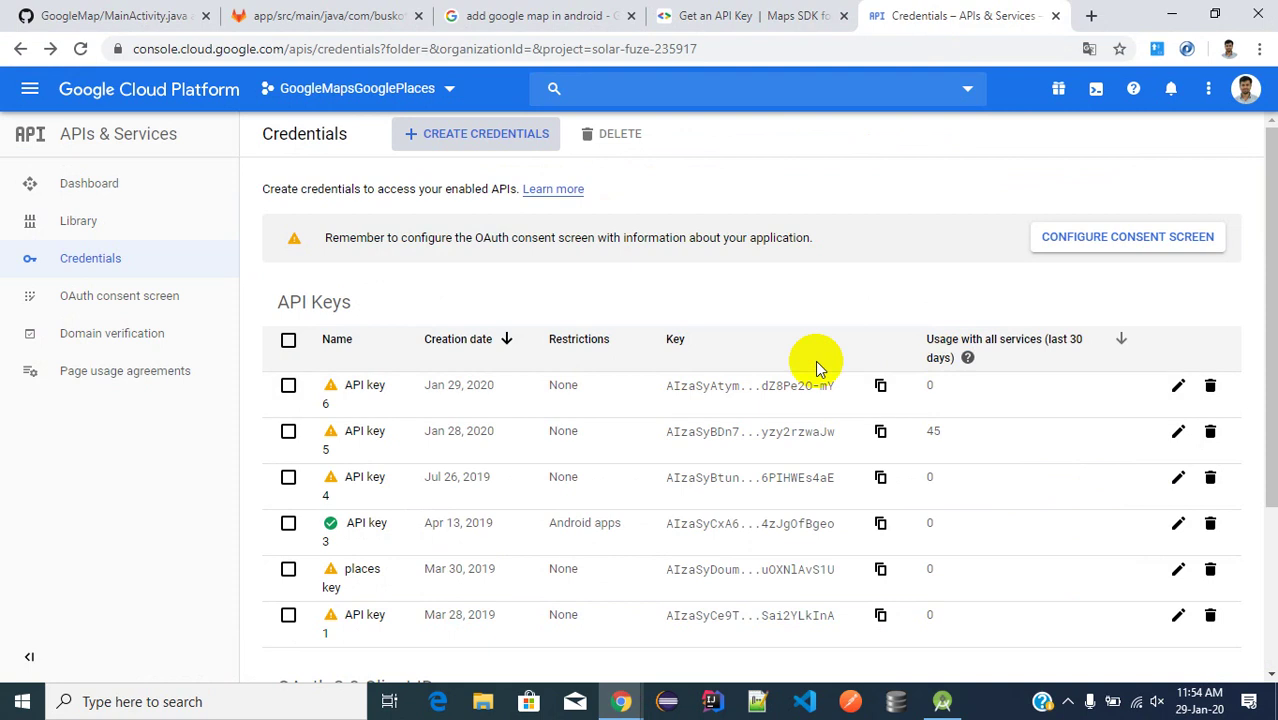
click(881, 389)
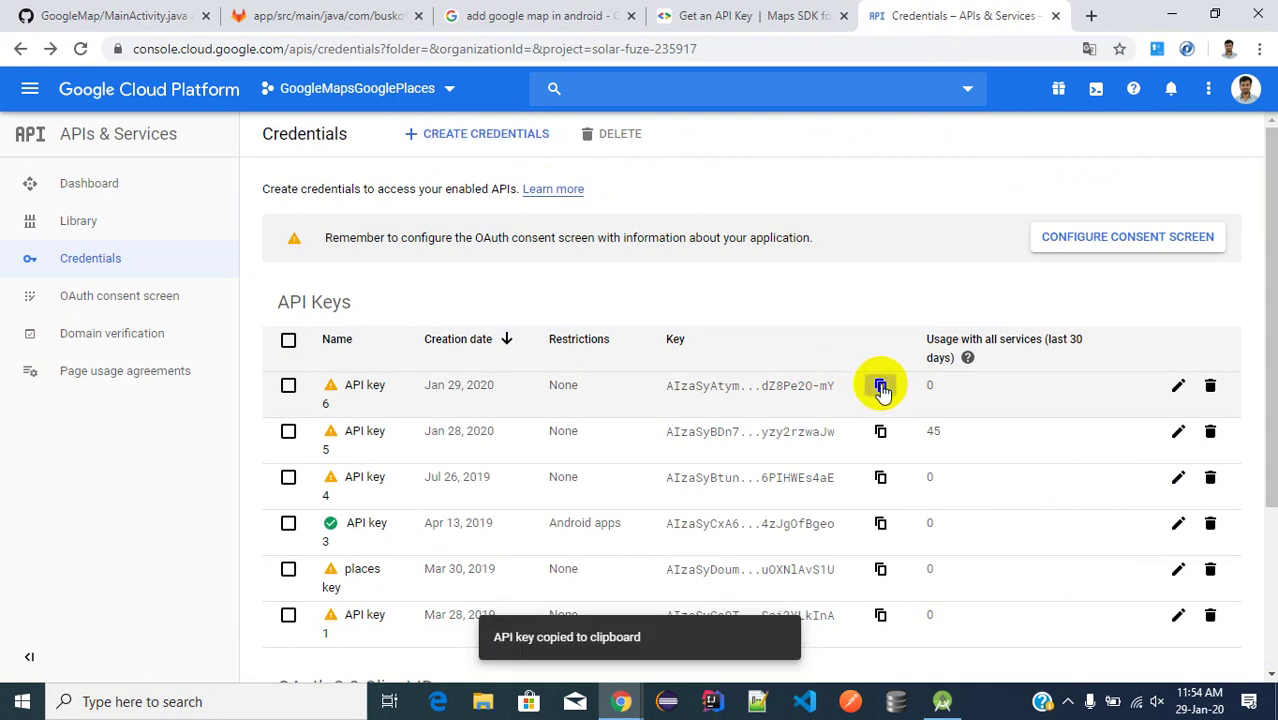